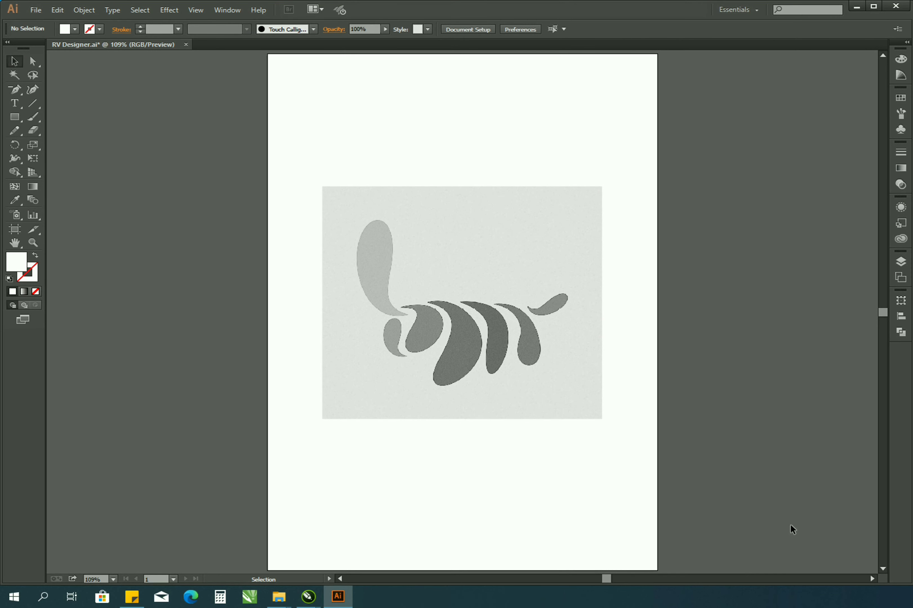
- Lock the grey teardrop reference artwork and zoom to 559% on the upper-left teardrop
click(430, 258)
click(85, 10)
mouse_move(97, 77)
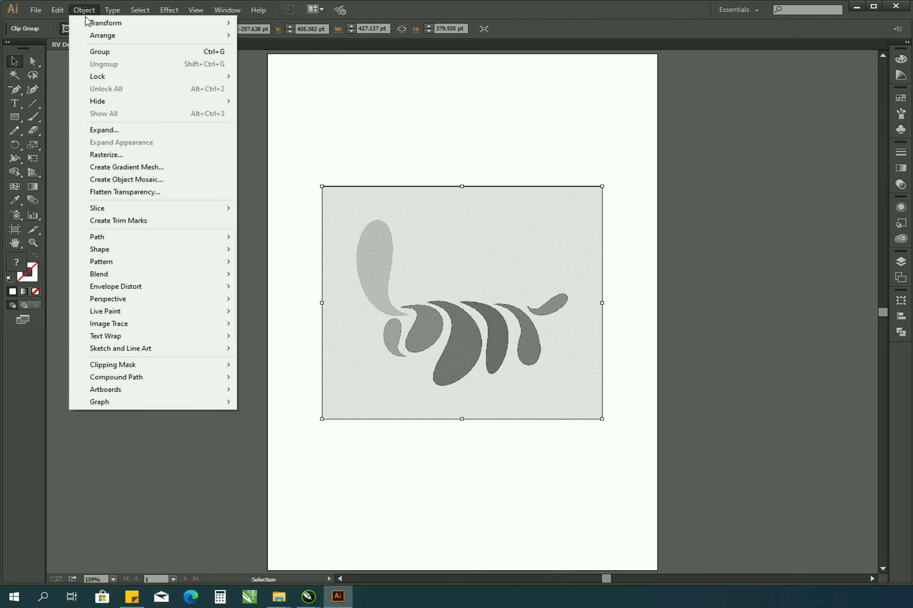
click(266, 81)
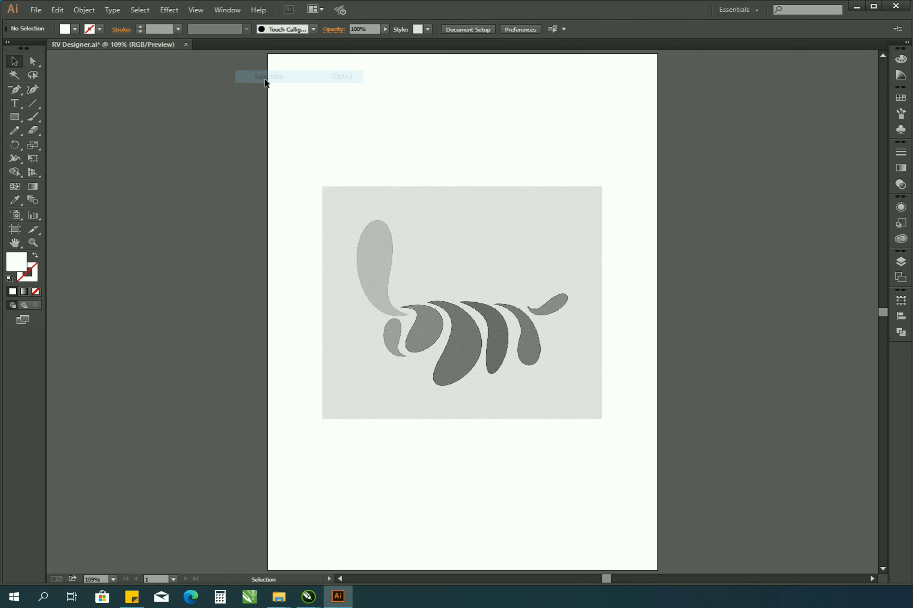
drag(319, 187, 613, 432)
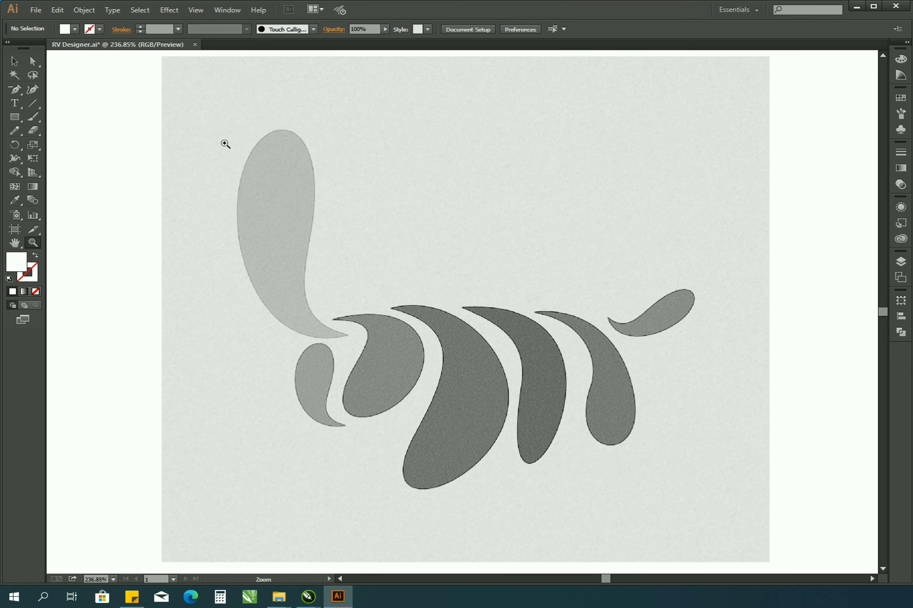
drag(217, 129, 419, 351)
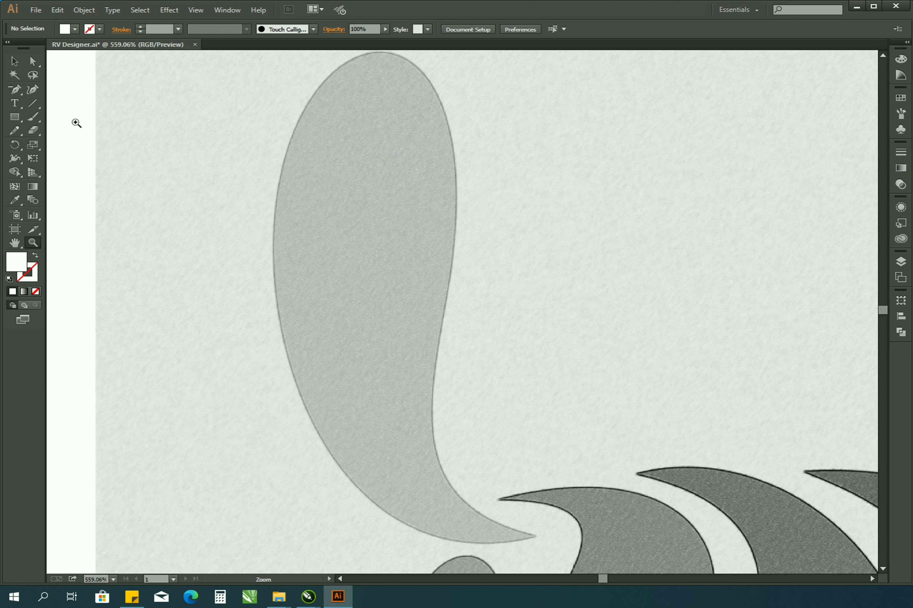
- Trace the tall upper-left teardrop with a closed five-point Curvature Tool path
click(32, 90)
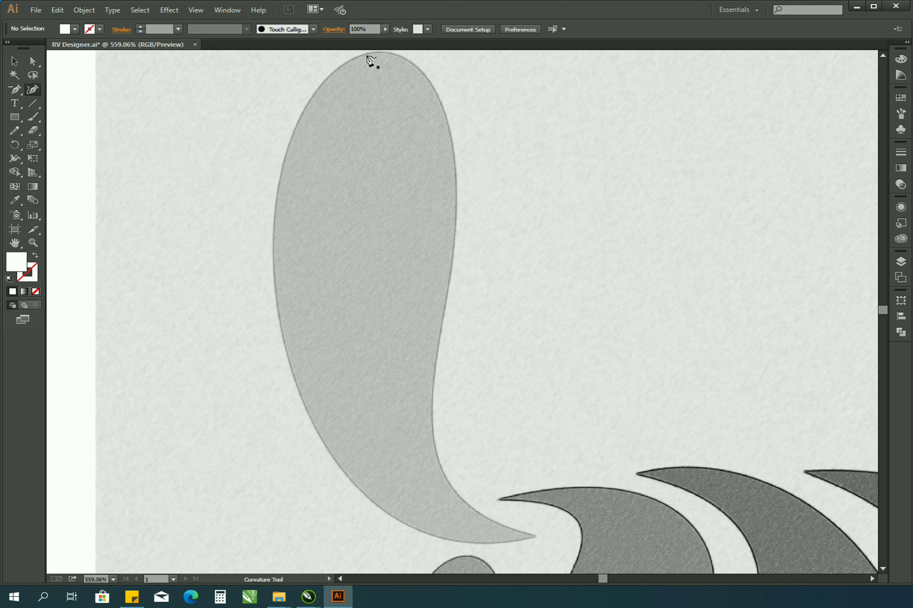
click(382, 51)
click(451, 260)
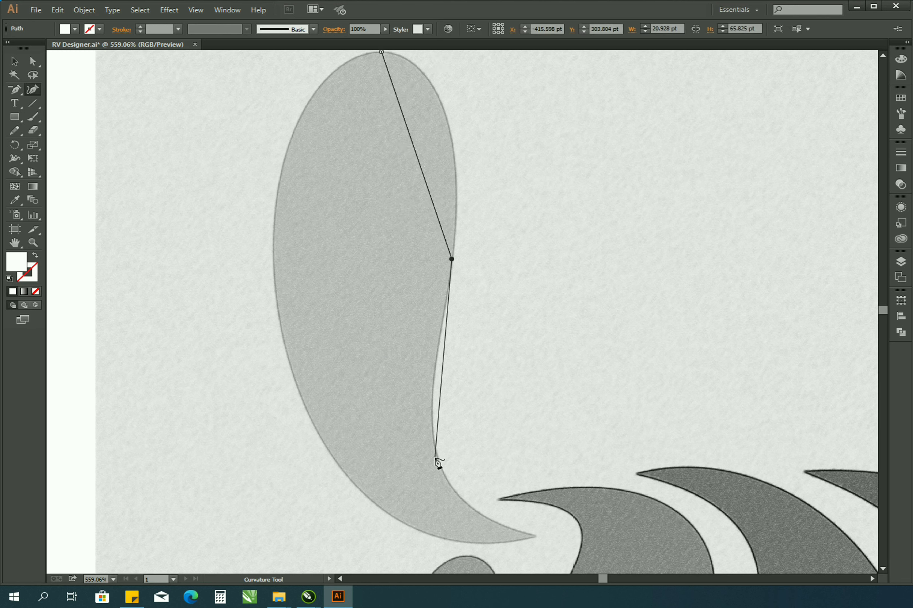
click(439, 459)
click(537, 535)
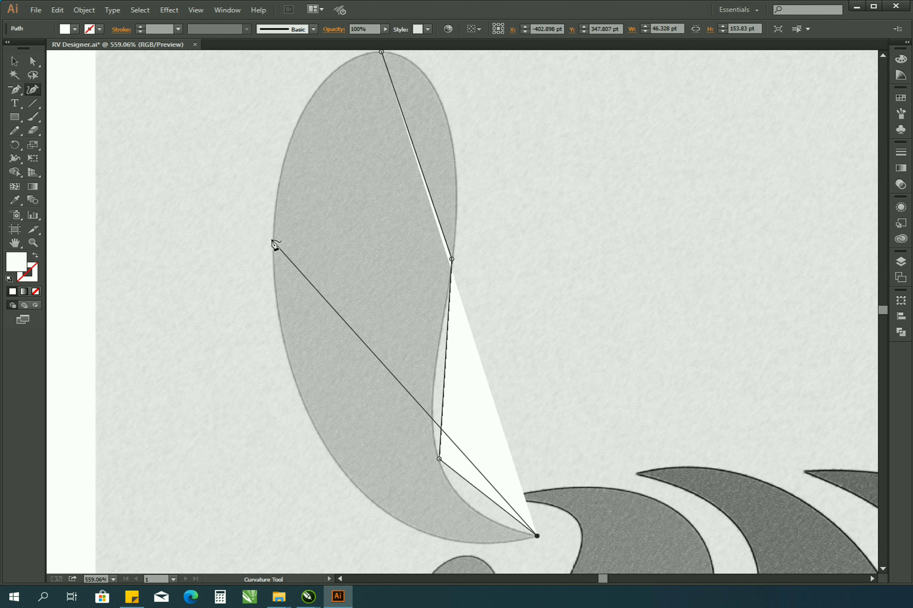
click(272, 241)
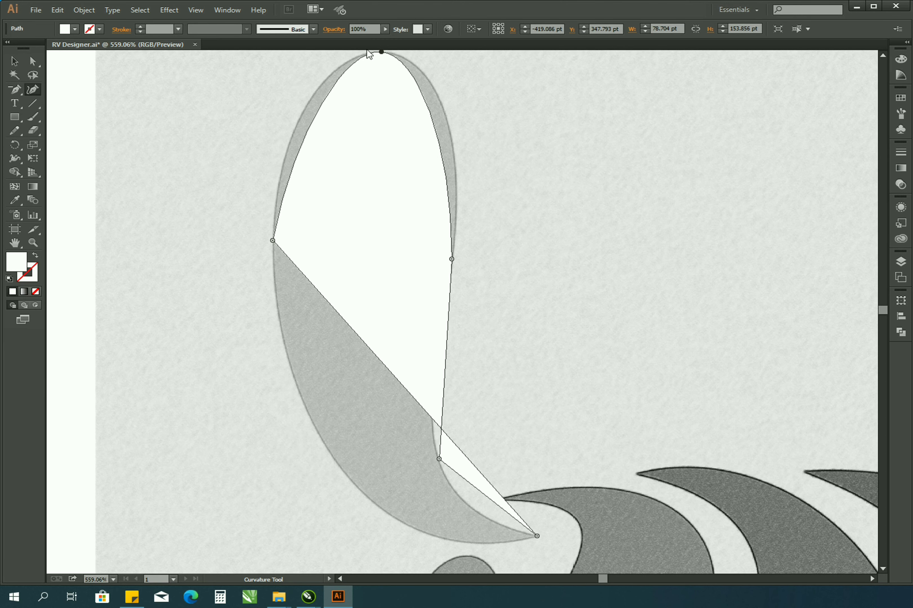
click(382, 51)
- Give the traced path a black stroke and no fill
click(34, 272)
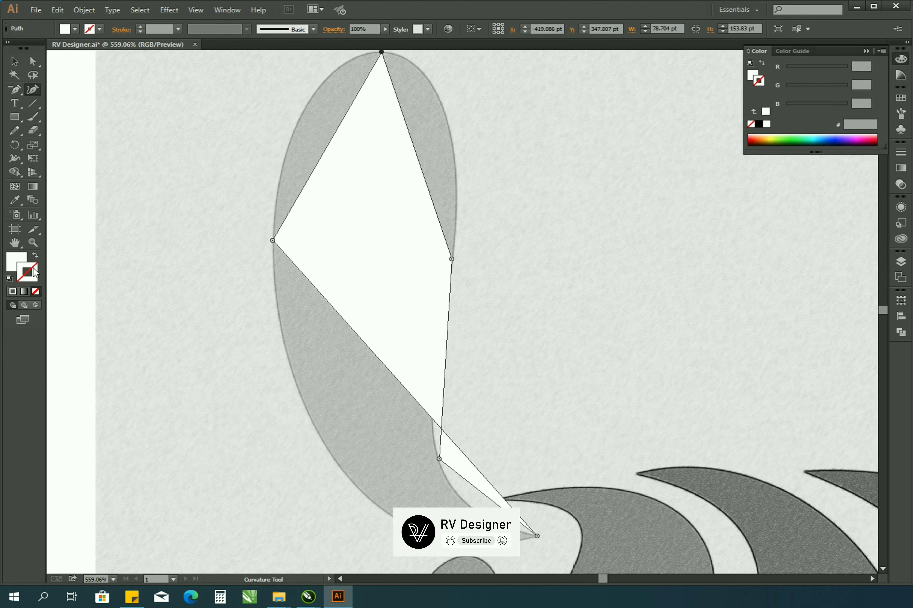
click(762, 125)
click(16, 261)
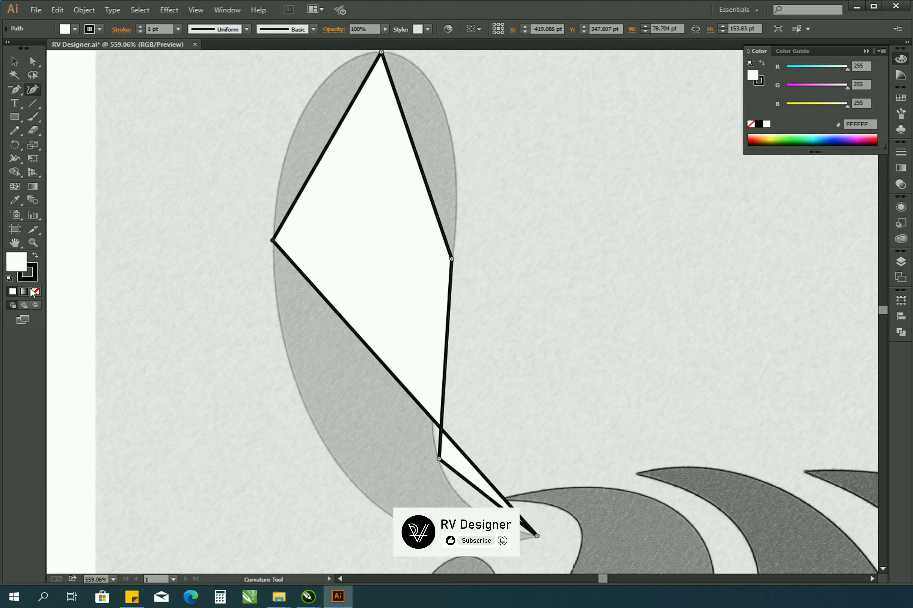
click(35, 291)
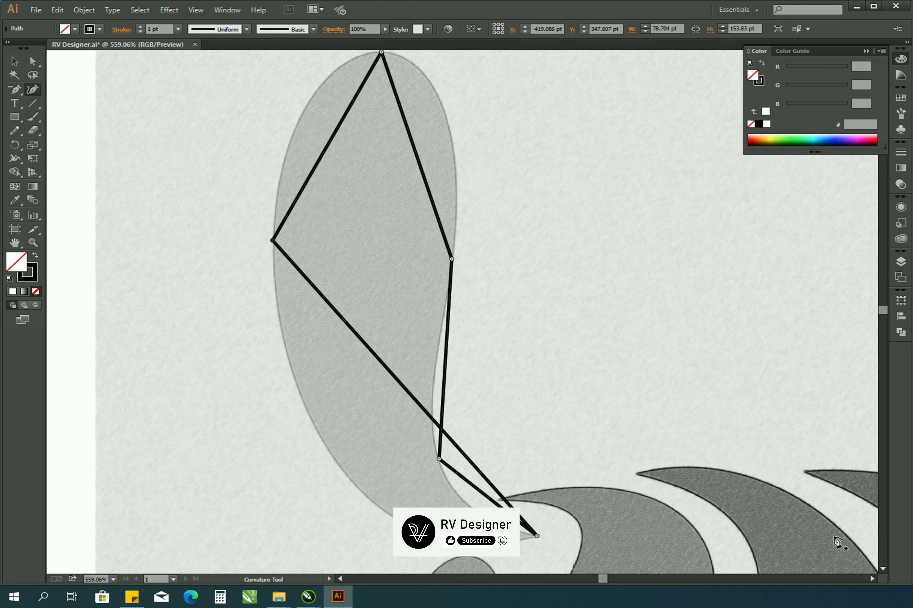
- Trace the small lower-left teardrop with a closed outline path
scroll(885, 568, down, 3)
scroll(885, 567, down, 4)
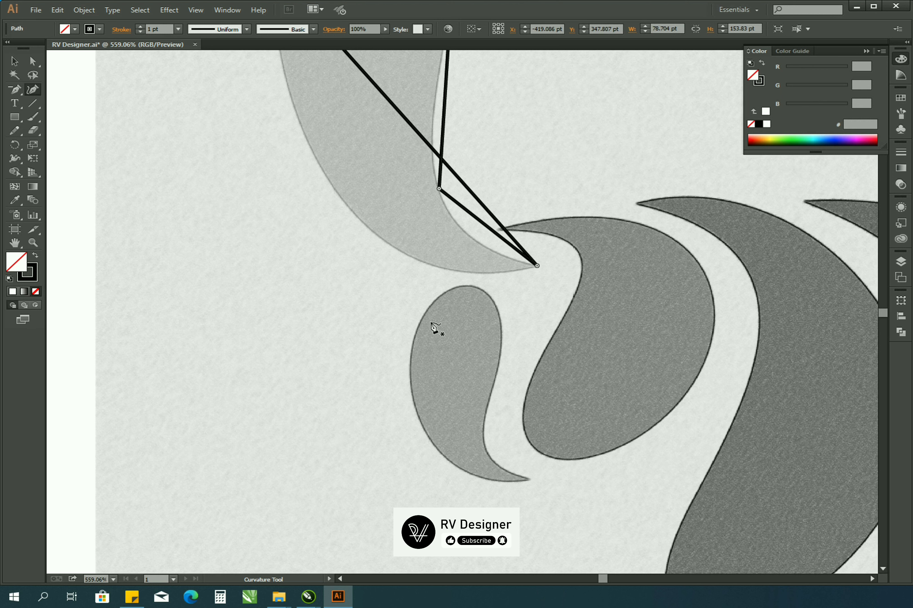
click(467, 286)
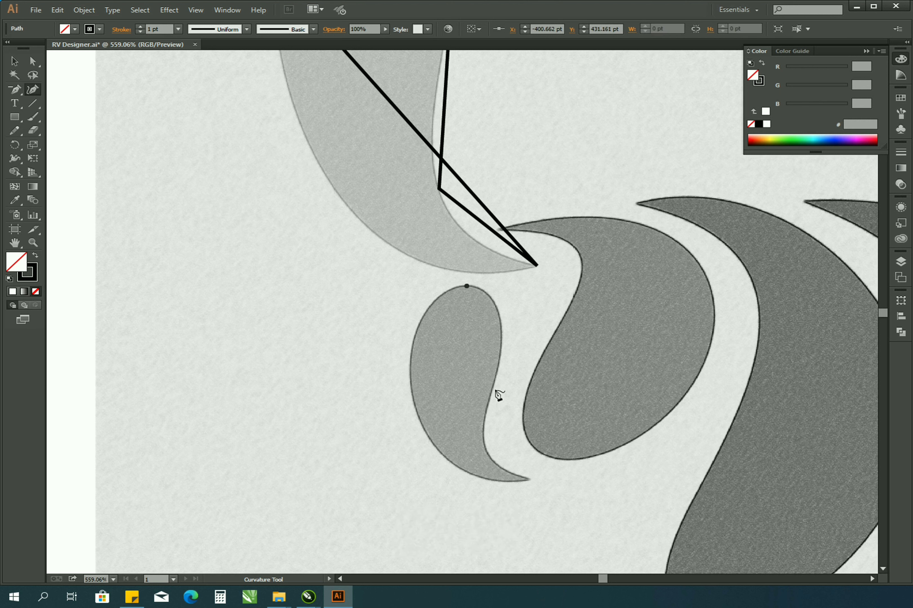
click(493, 388)
click(507, 471)
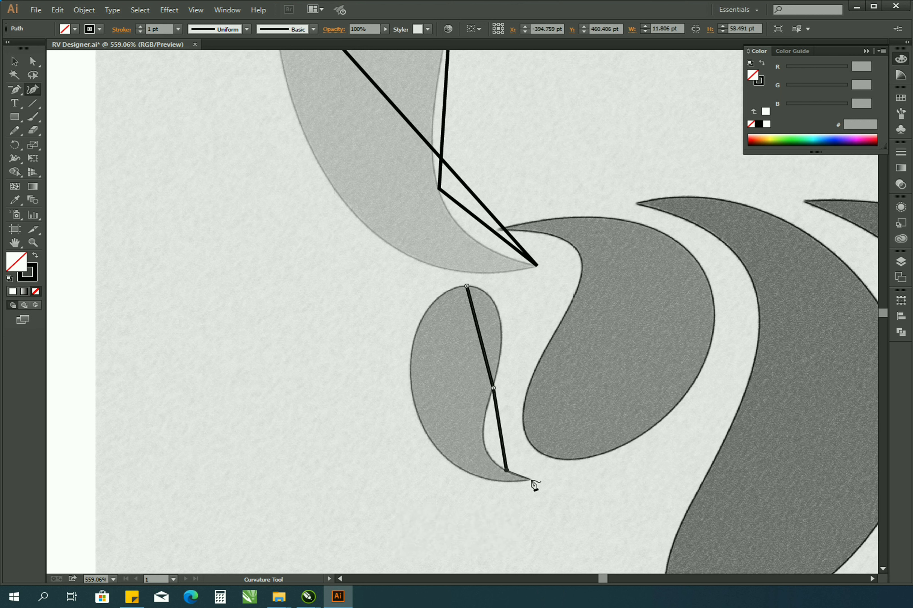
click(531, 480)
click(418, 412)
click(467, 287)
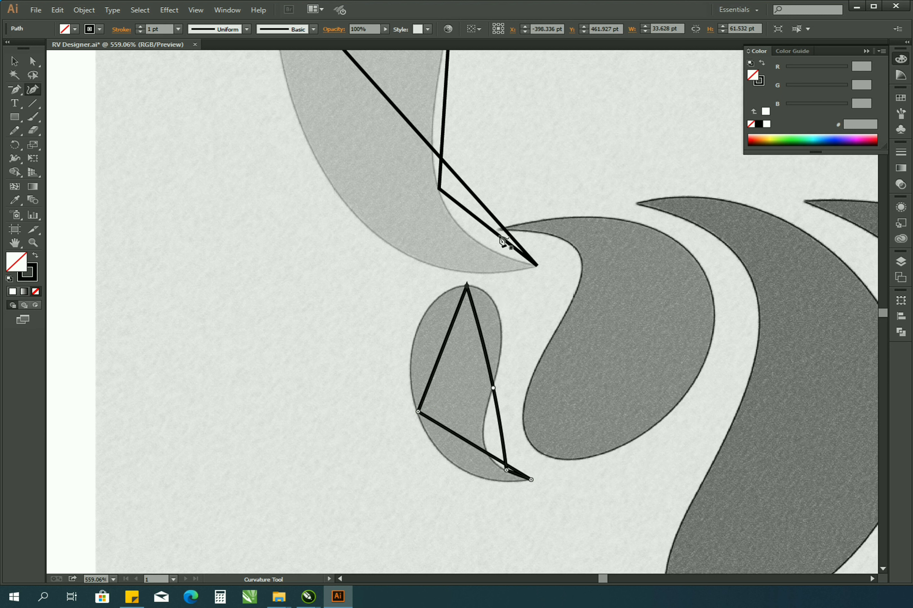
- Trace the second teardrop with a closed six-point outline
click(498, 229)
click(570, 244)
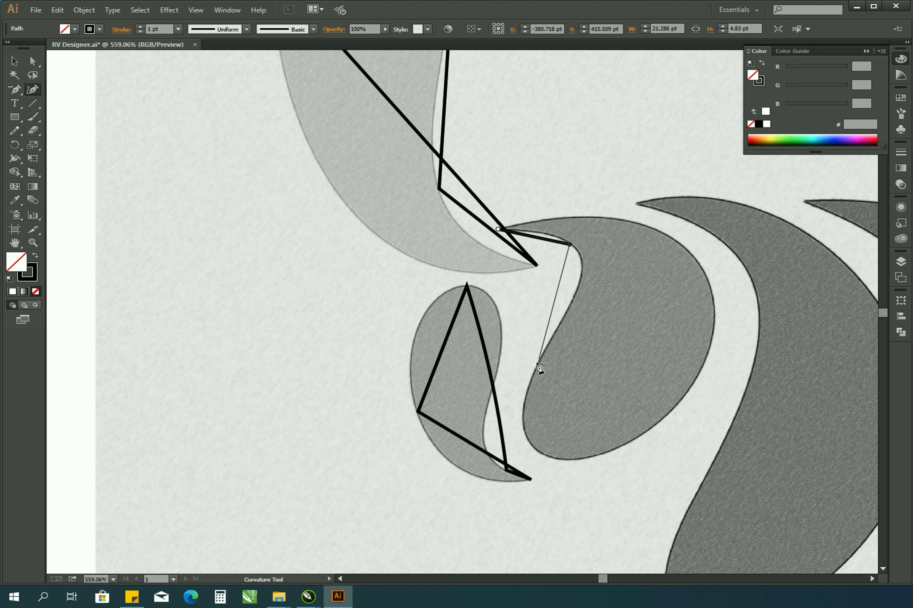
click(533, 373)
click(573, 460)
click(709, 352)
click(663, 233)
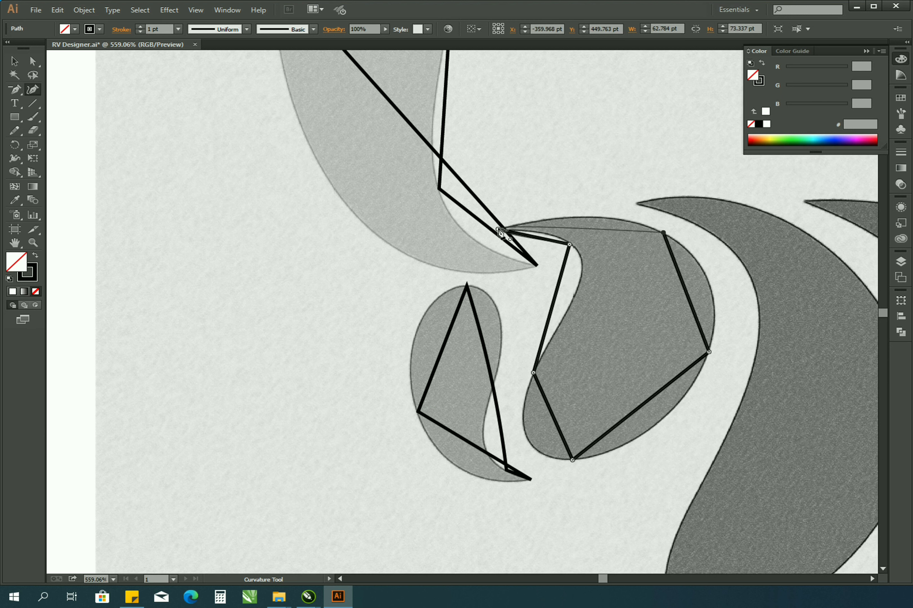
click(499, 230)
- Trace the large central teardrop with a closed outline path
click(872, 578)
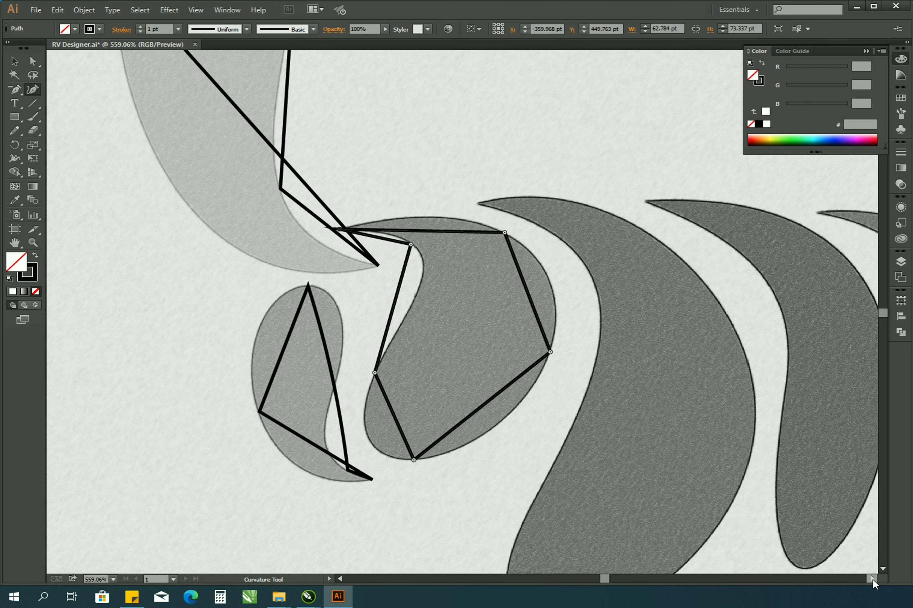
click(884, 570)
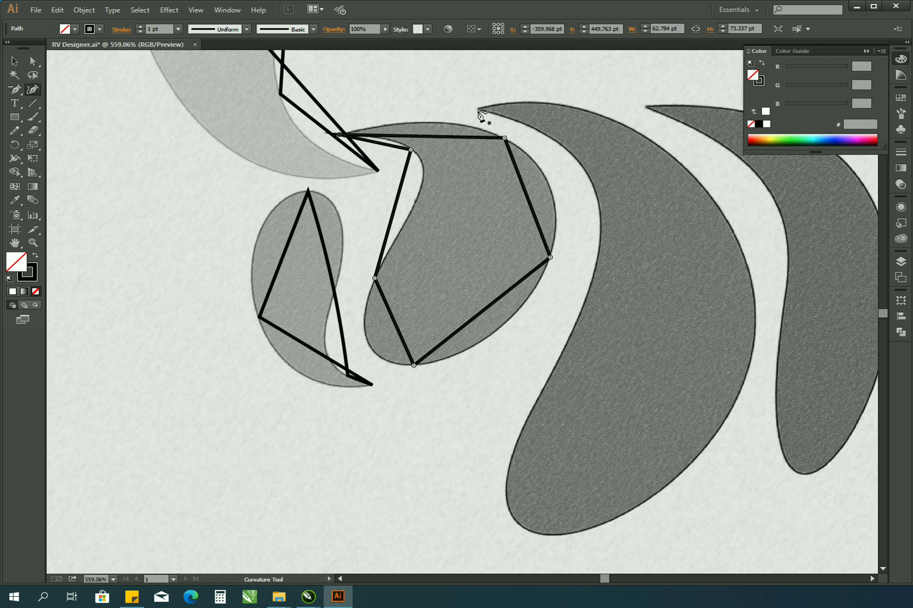
click(477, 109)
click(746, 258)
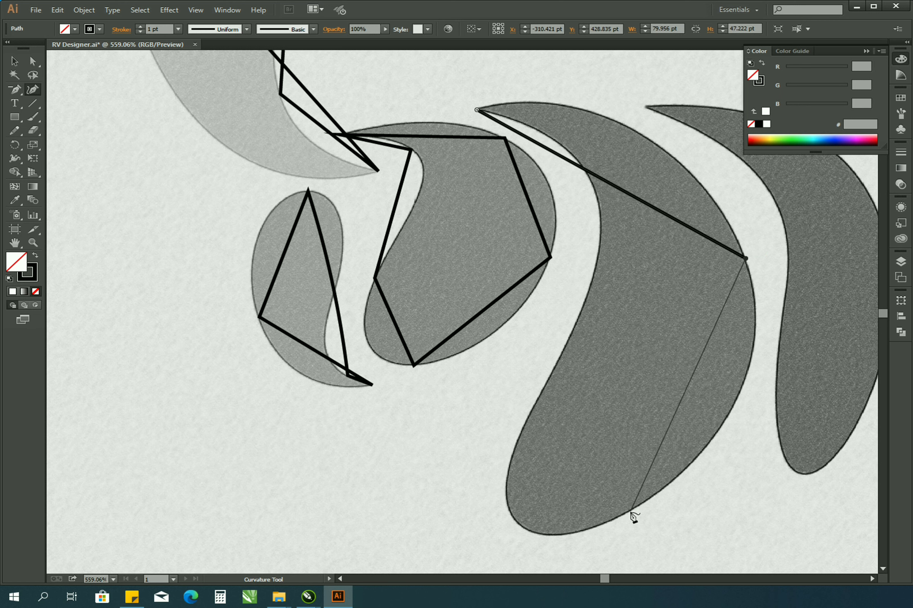
click(630, 511)
click(505, 492)
click(601, 227)
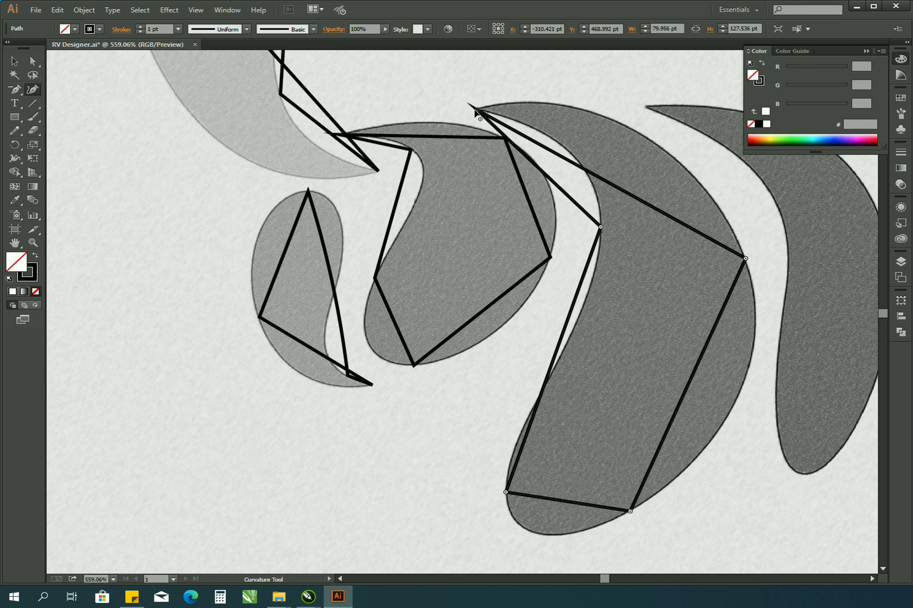
- Trace the fourth teardrop with a closed six-point outline
click(873, 578)
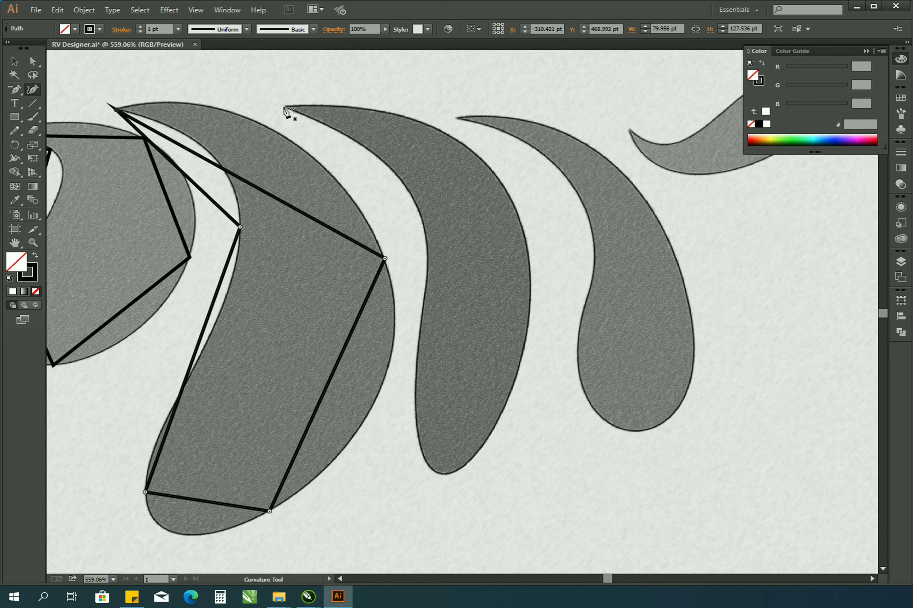
click(283, 106)
click(490, 169)
click(505, 404)
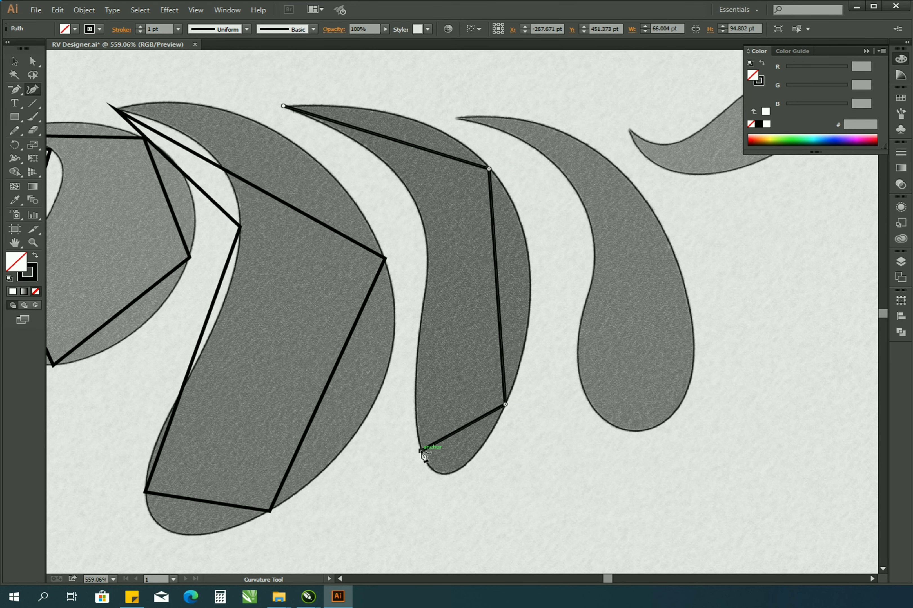
click(421, 451)
click(422, 310)
click(381, 159)
click(283, 106)
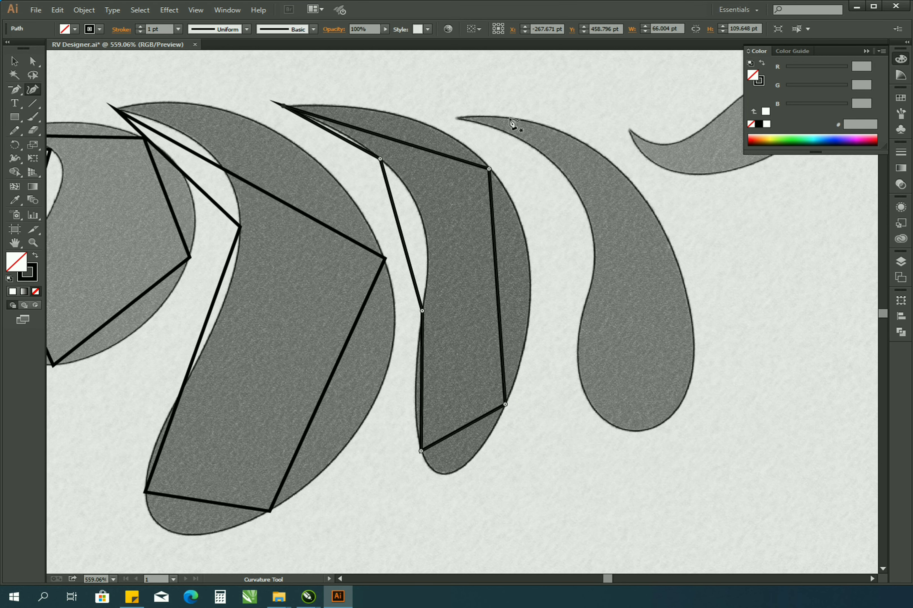
- Trace the fifth teardrop with a closed outline path
click(456, 118)
click(580, 197)
click(577, 345)
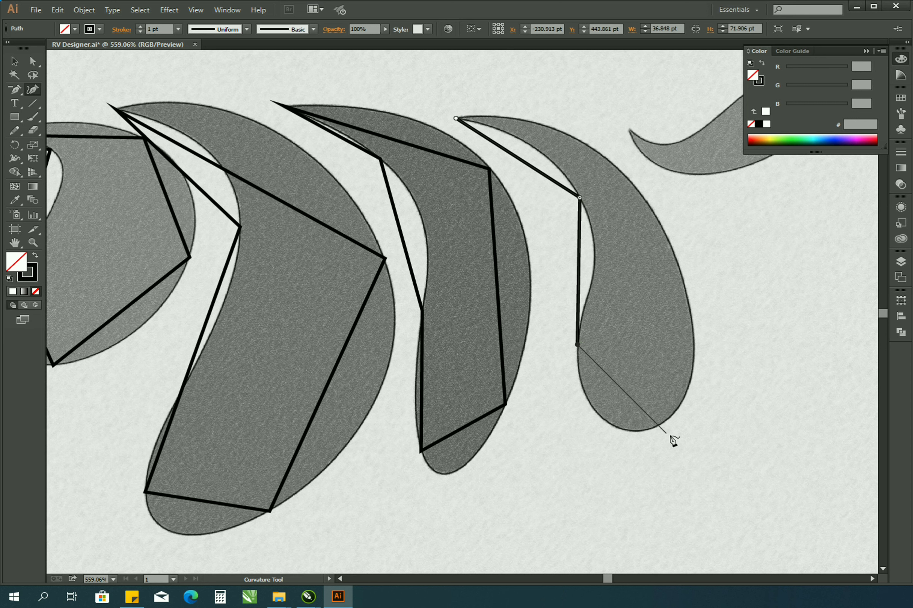
click(654, 428)
click(654, 213)
click(456, 118)
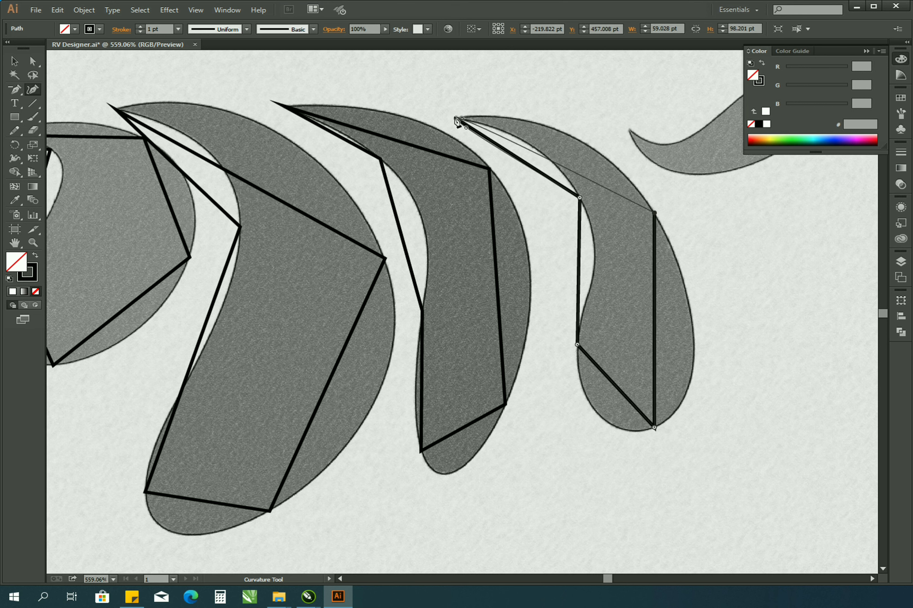
- Trace the small tail teardrop at the far right, then view the whole artboard
click(870, 579)
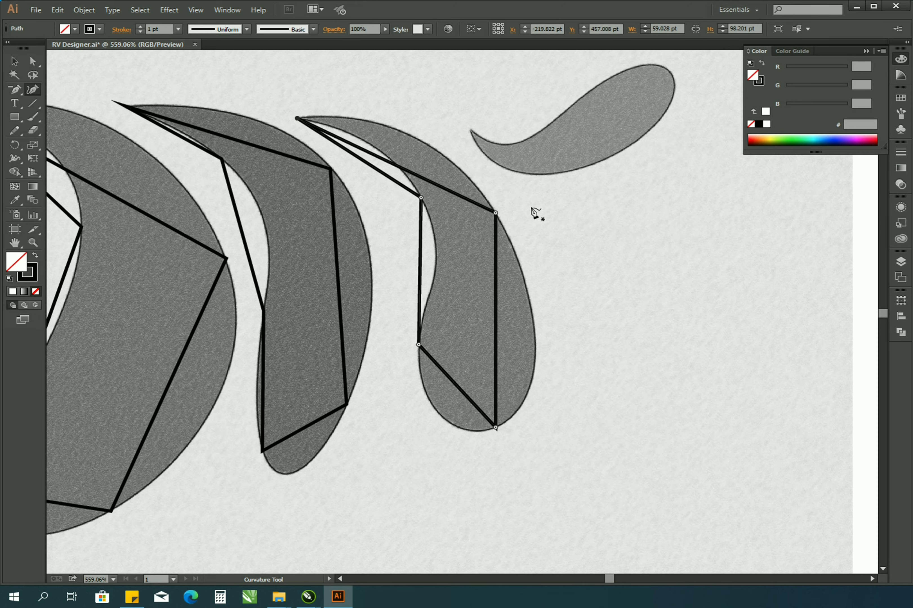
click(470, 128)
click(556, 118)
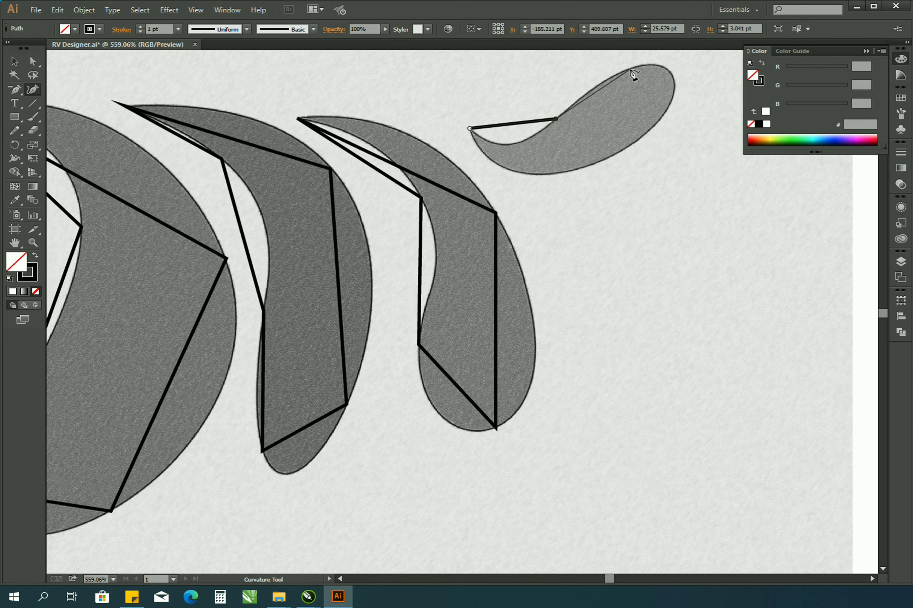
click(630, 69)
click(672, 98)
click(572, 170)
click(470, 129)
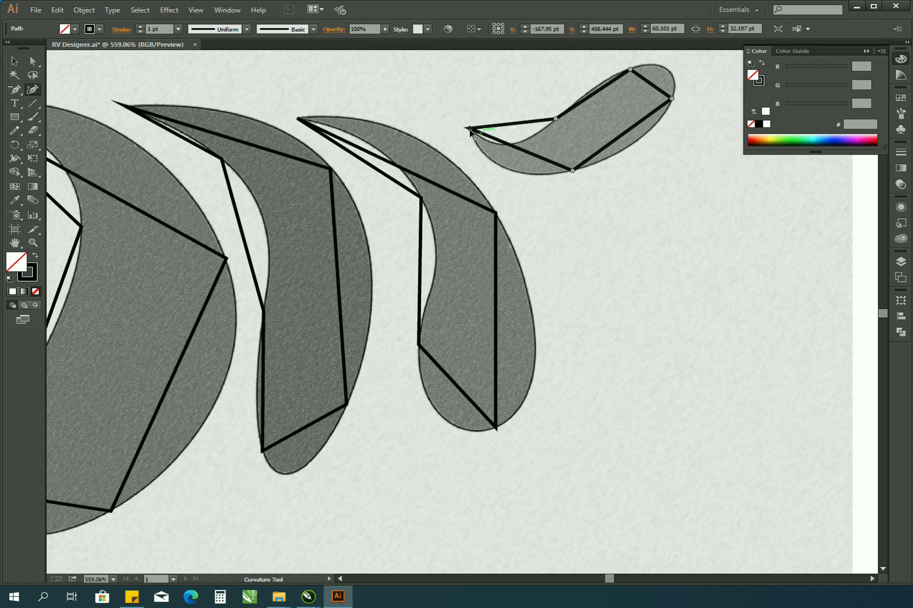
click(340, 579)
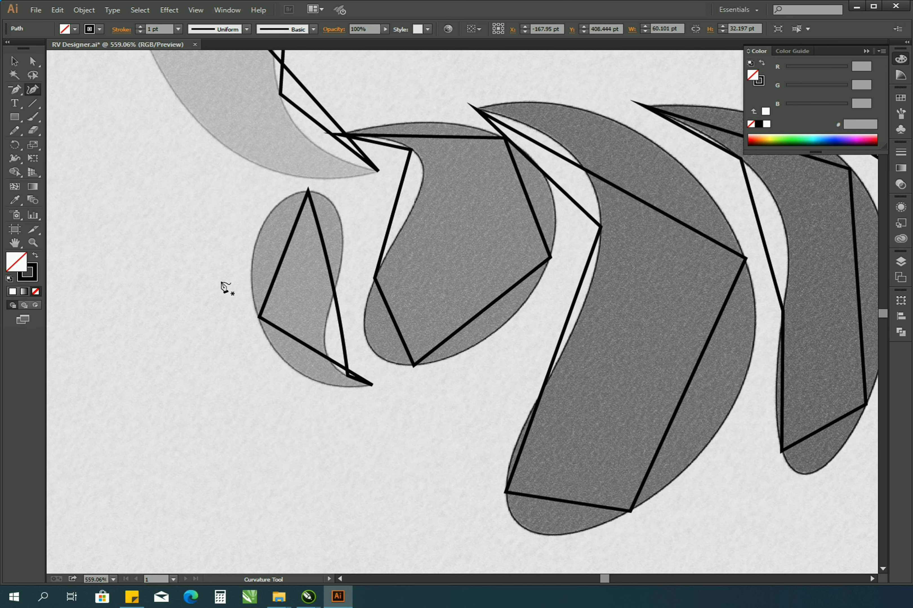
click(114, 580)
- Zoom in on the tall teardrop and curve its right and upper-left edges
click(133, 566)
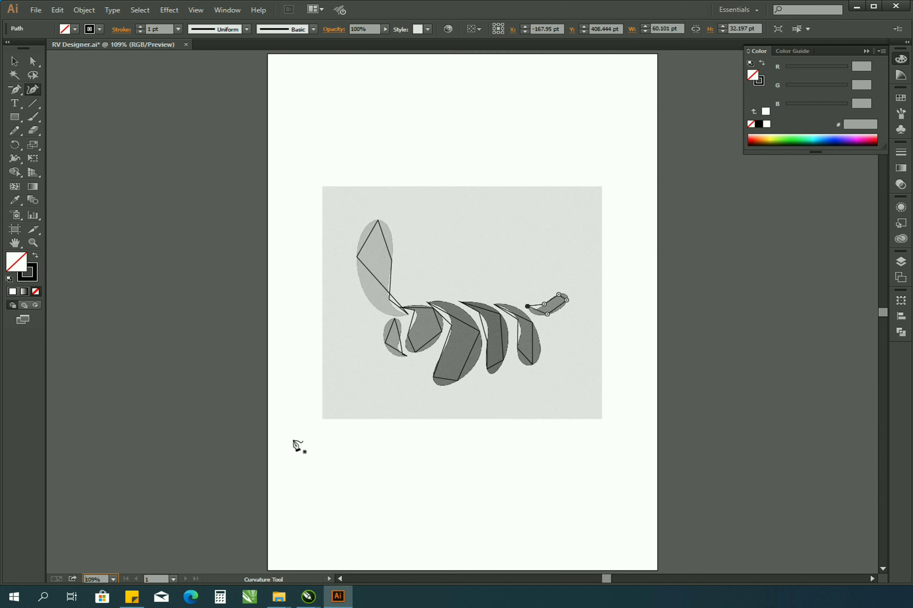
key(ctrl+shift+a)
click(33, 243)
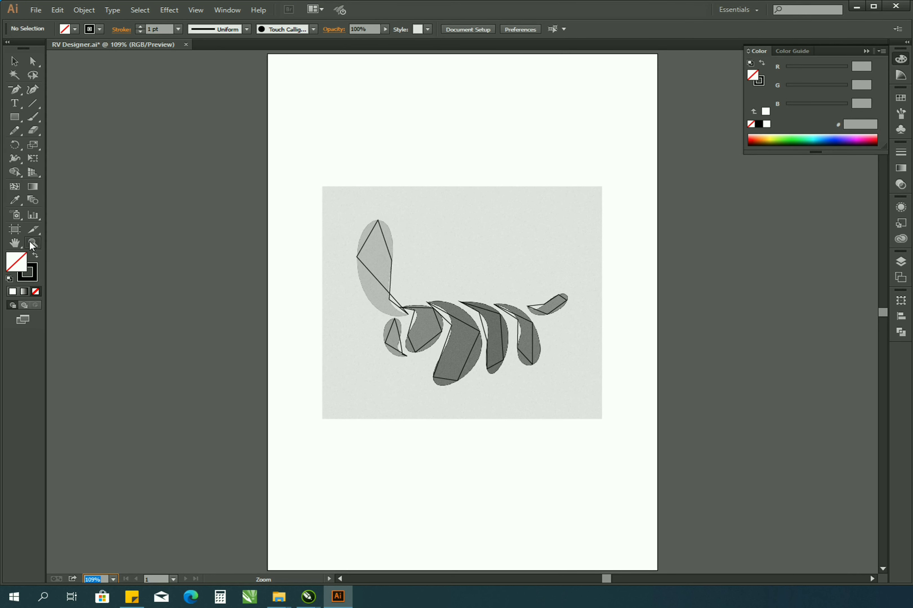
drag(382, 267, 419, 320)
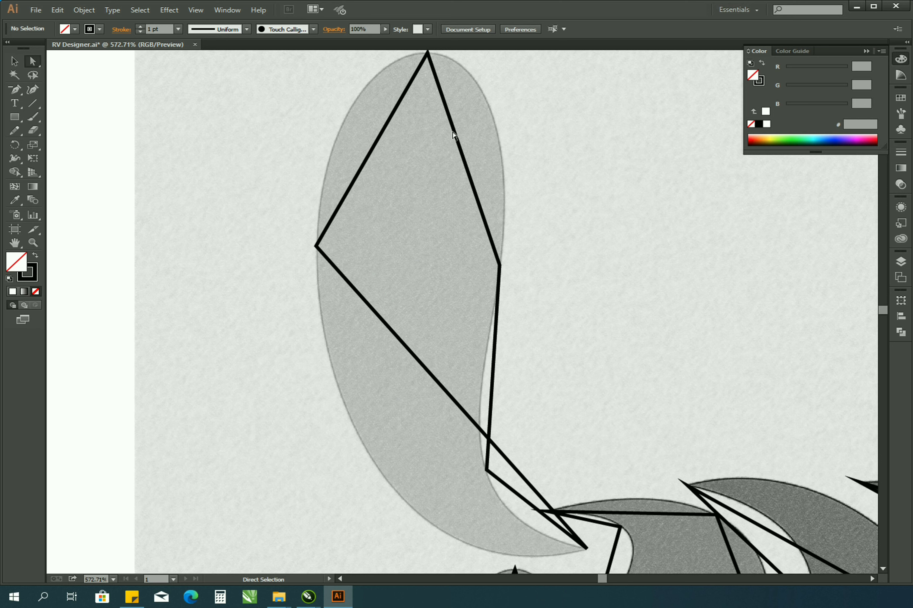
mouse_move(457, 137)
mouse_down()
mouse_move(503, 70)
mouse_move(497, 64)
mouse_up()
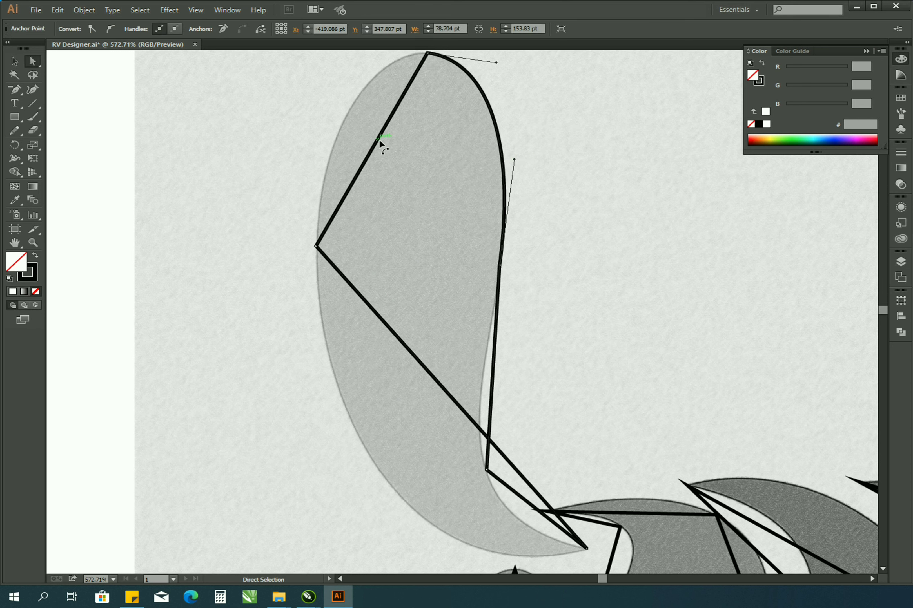
drag(378, 143, 354, 100)
drag(326, 135, 320, 140)
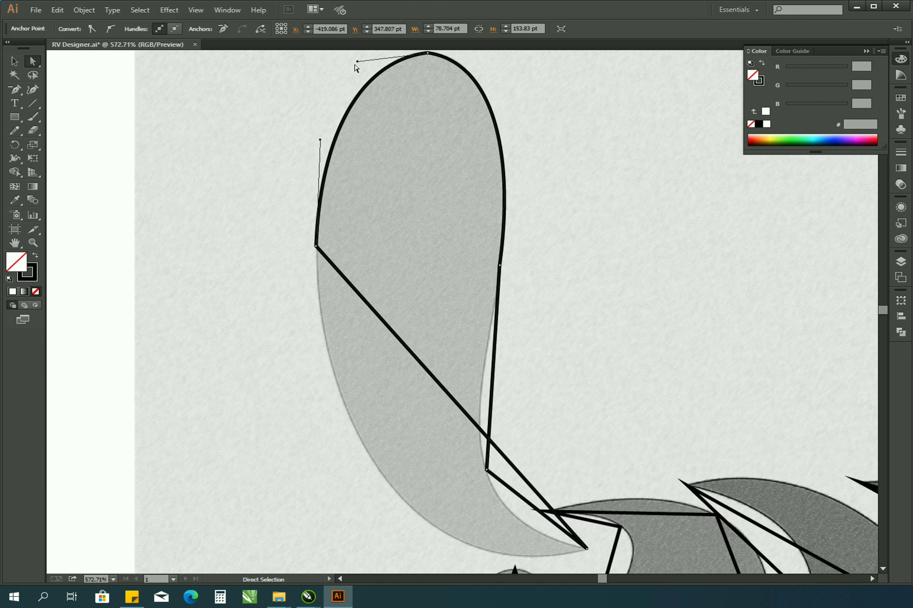
- Curve the tall teardrop's long diagonal, lower and inner right edges along the sketch
mouse_move(433, 389)
mouse_down()
mouse_move(321, 466)
mouse_move(321, 455)
mouse_up()
drag(532, 507, 515, 505)
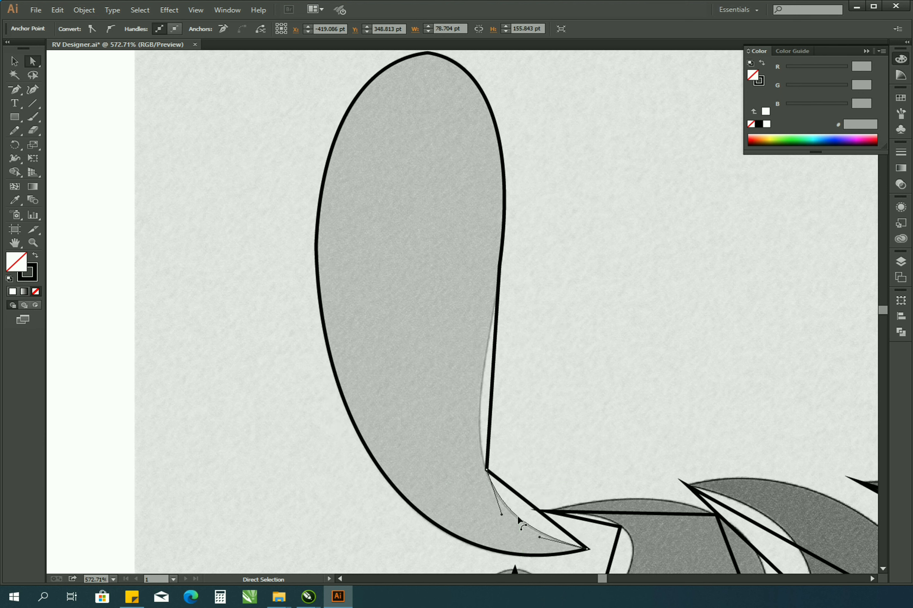
drag(493, 438, 479, 432)
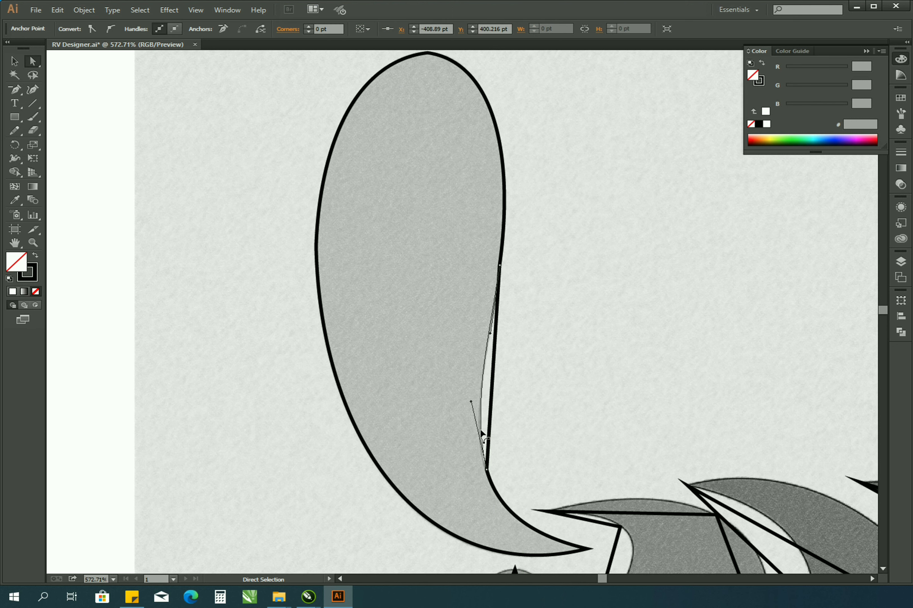
drag(490, 338, 493, 343)
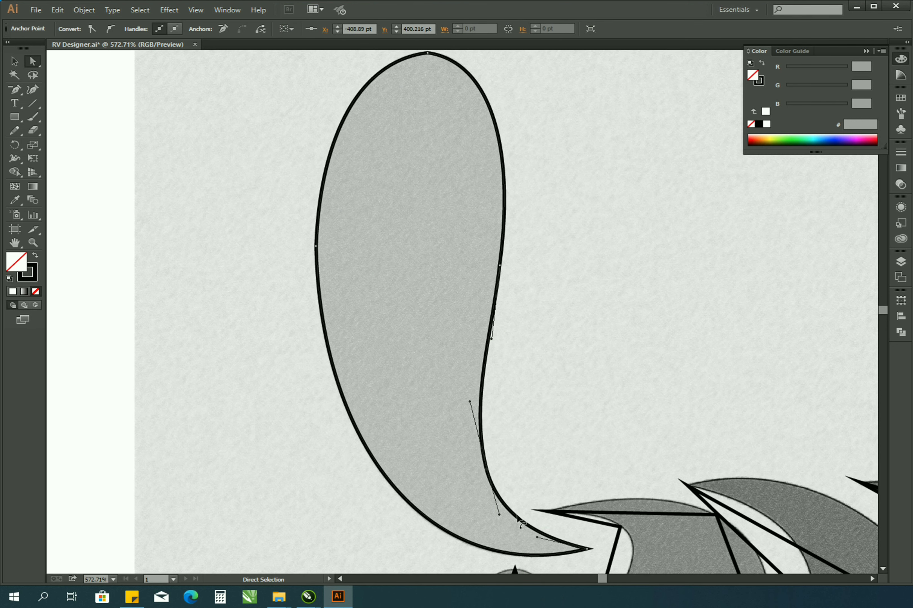
click(882, 571)
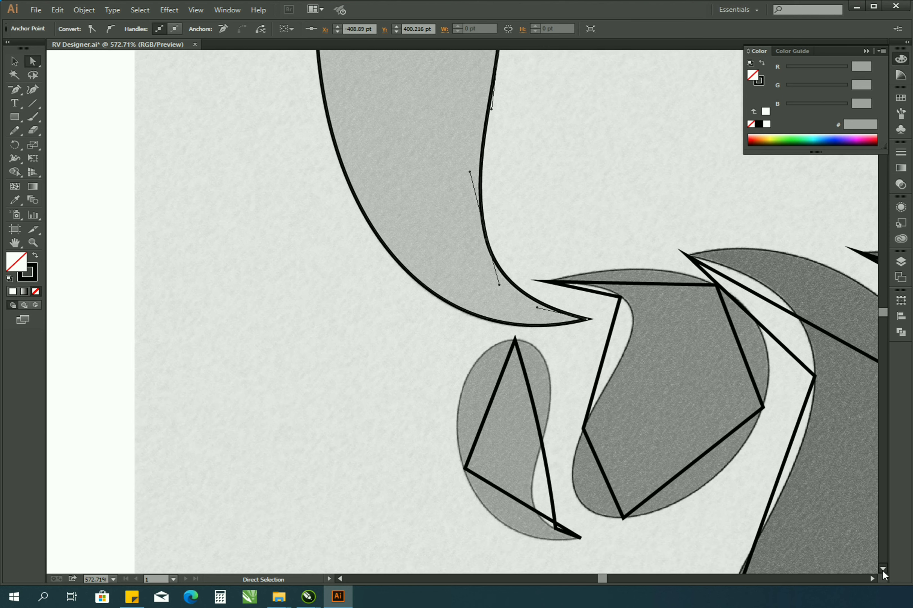
- Curve the small teardrop's right, left, bottom and inner right edges
drag(534, 369, 552, 346)
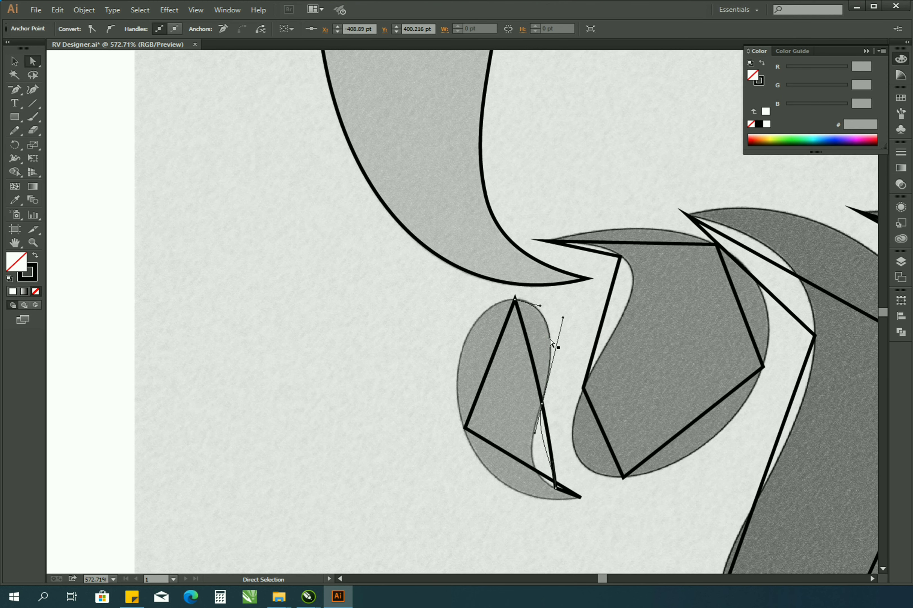
key(z)
drag(533, 416, 662, 528)
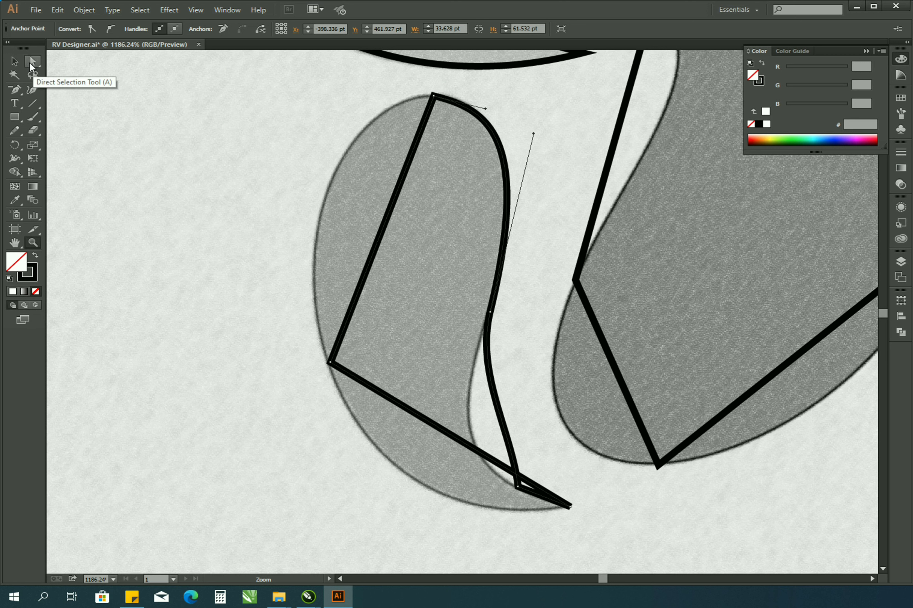
click(33, 61)
mouse_move(387, 213)
mouse_down()
mouse_move(316, 137)
mouse_move(347, 96)
mouse_up()
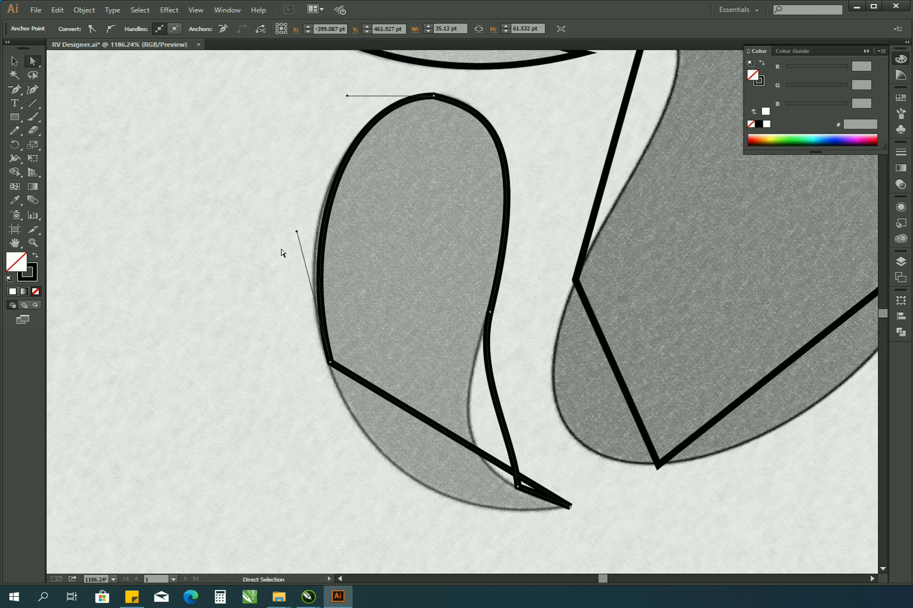
drag(296, 232, 285, 247)
drag(455, 436, 420, 487)
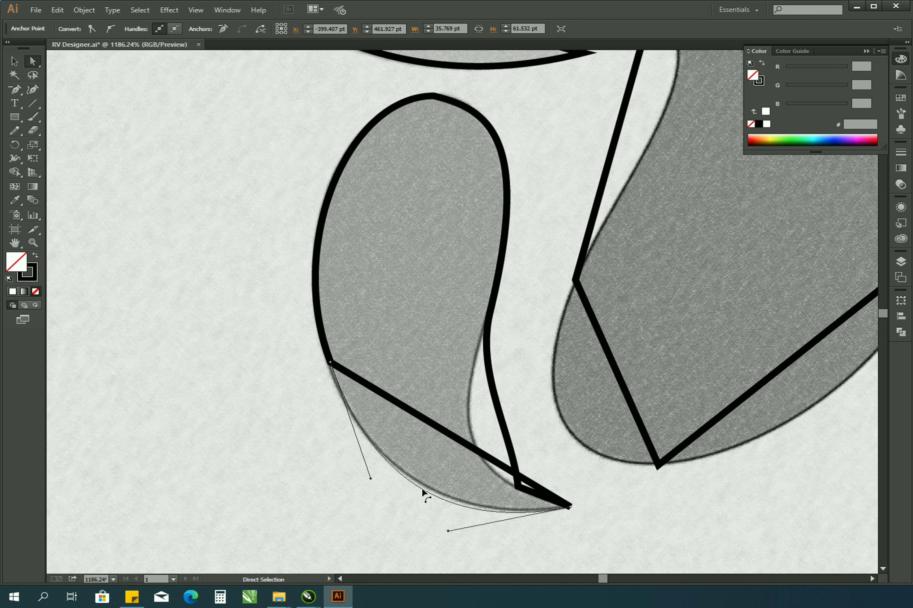
drag(505, 424, 478, 447)
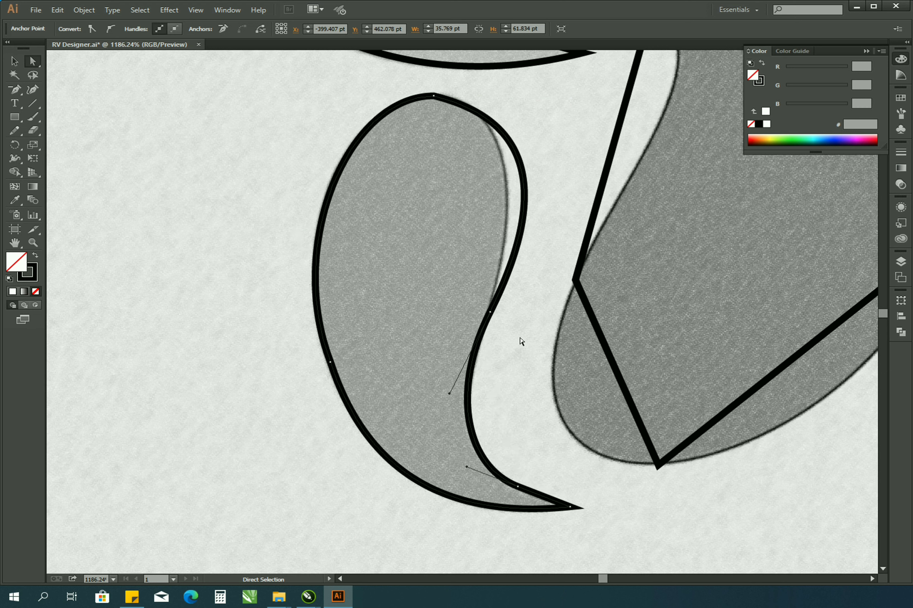
- Refine the small teardrop's S-curve and top handles, then curve the middle shape's lower-left edge
click(490, 312)
drag(575, 147, 533, 144)
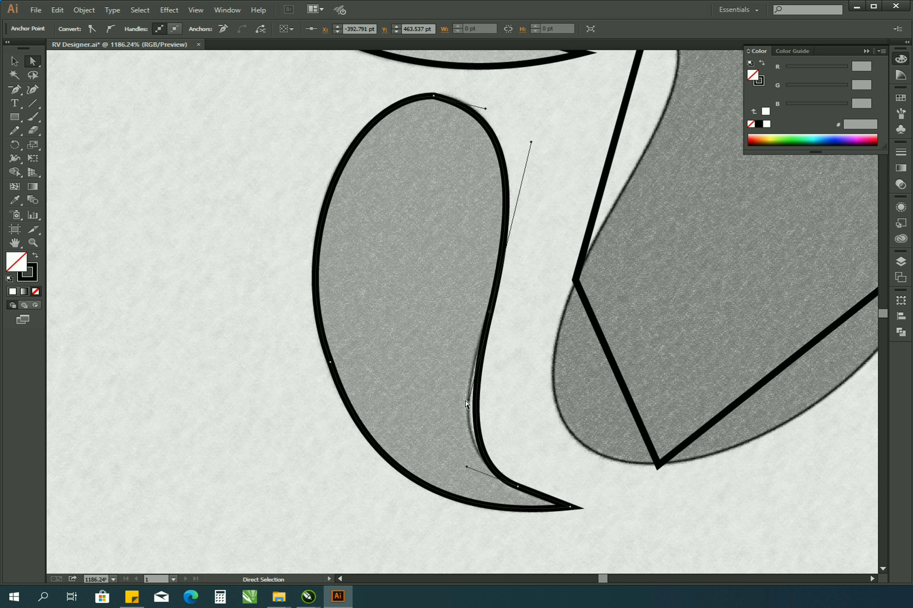
drag(470, 399, 463, 397)
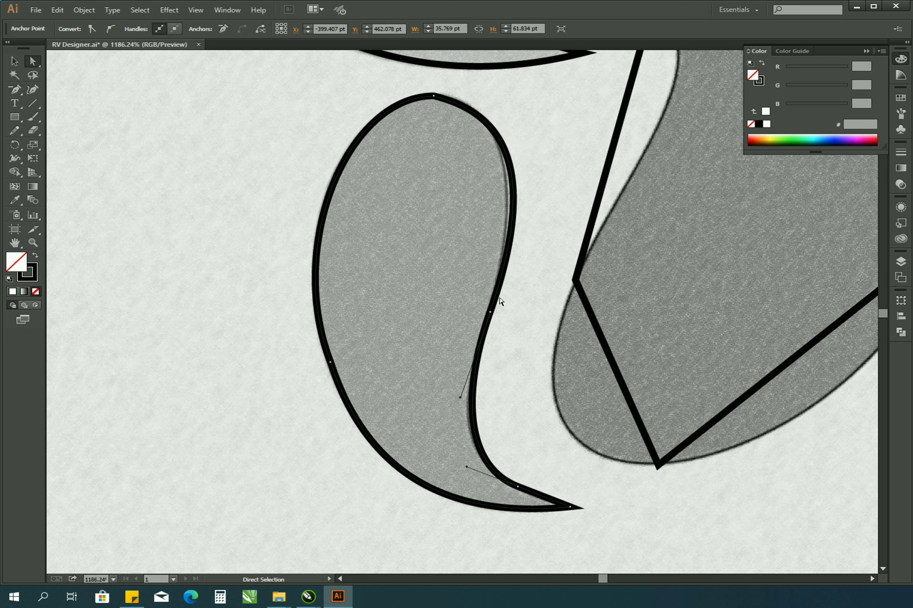
click(434, 95)
drag(486, 108, 475, 95)
click(516, 494)
click(535, 501)
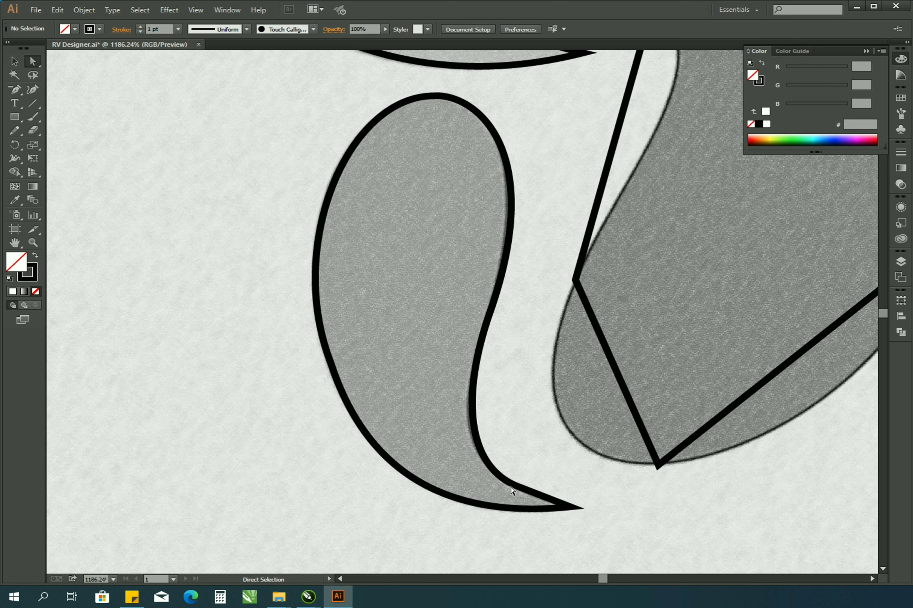
drag(621, 381, 567, 429)
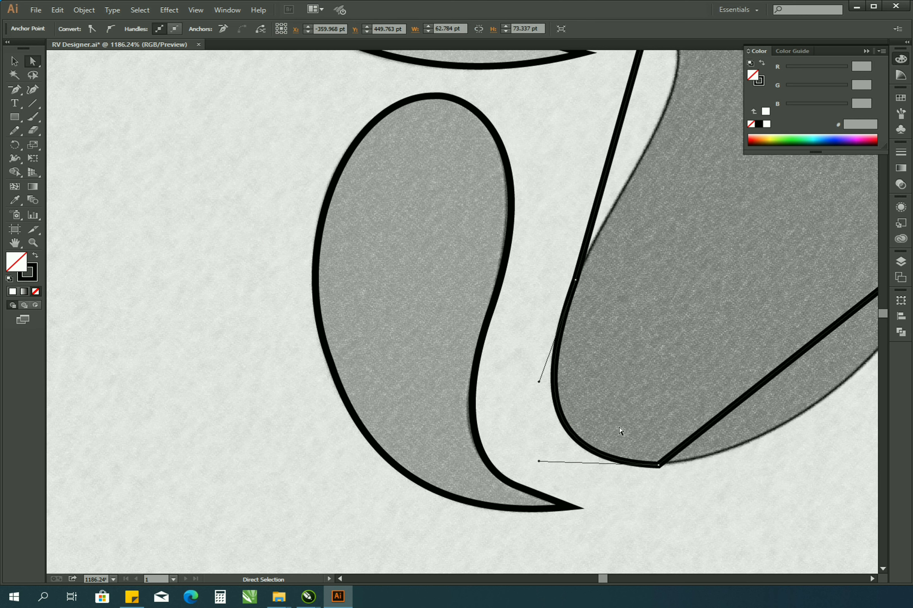
- Zoom onto the middle shape and curve its lower-right edge and bottom handle
key(z)
key(ctrl+minus)
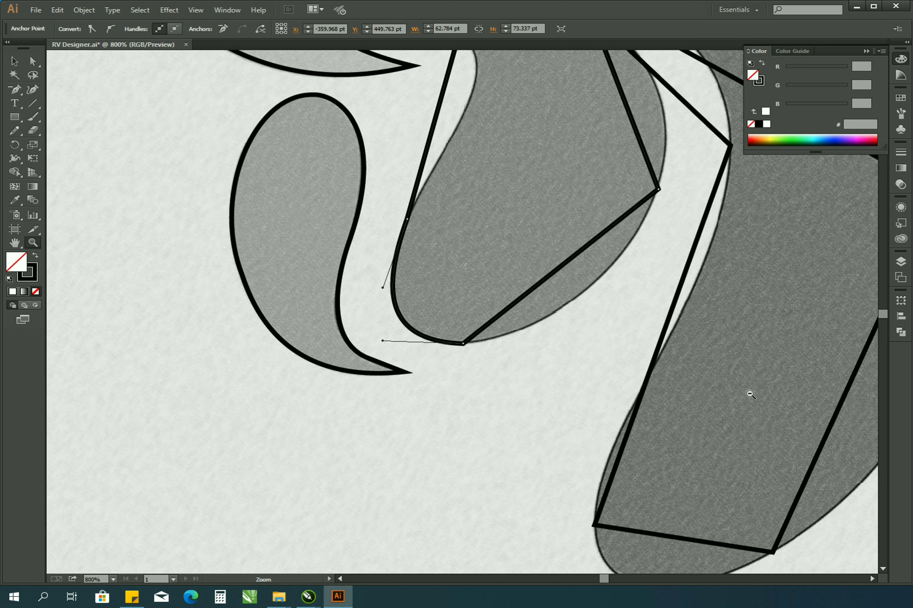
key(ctrl+minus)
drag(160, 87, 453, 299)
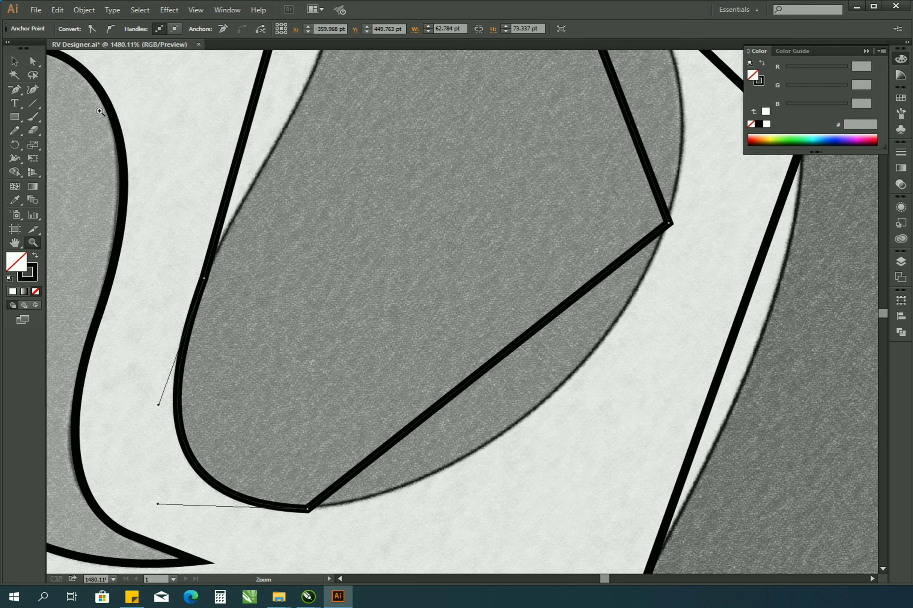
key(a)
drag(486, 364, 523, 421)
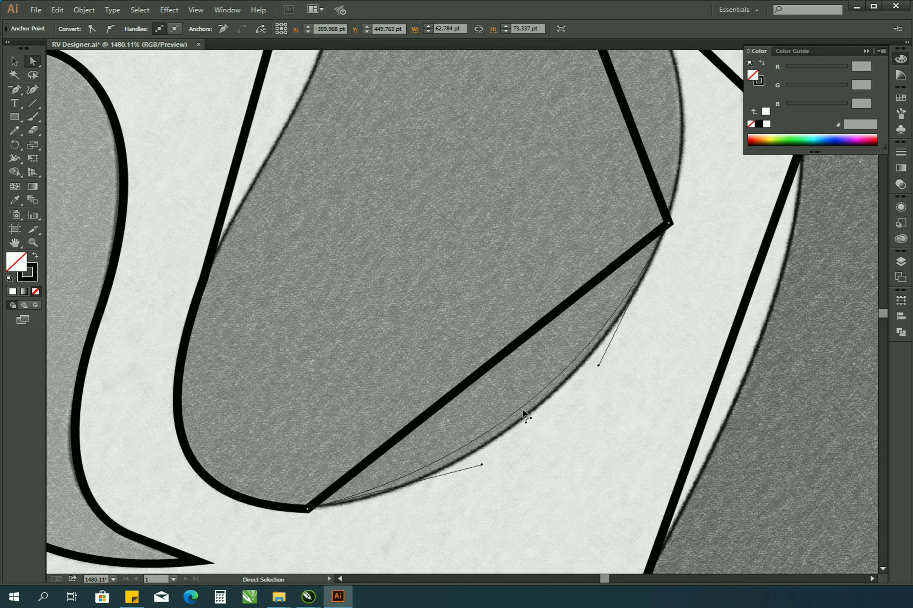
drag(486, 478, 428, 515)
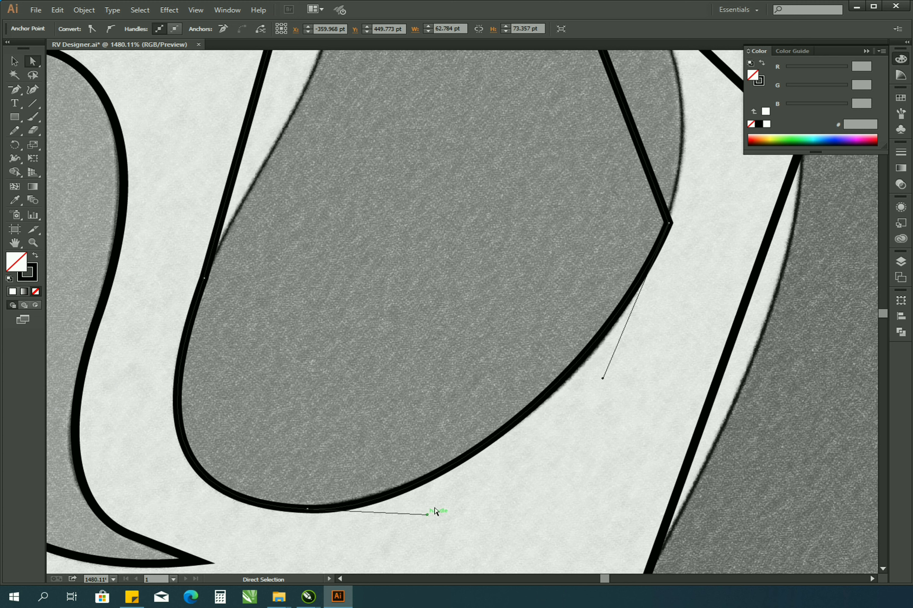
click(113, 579)
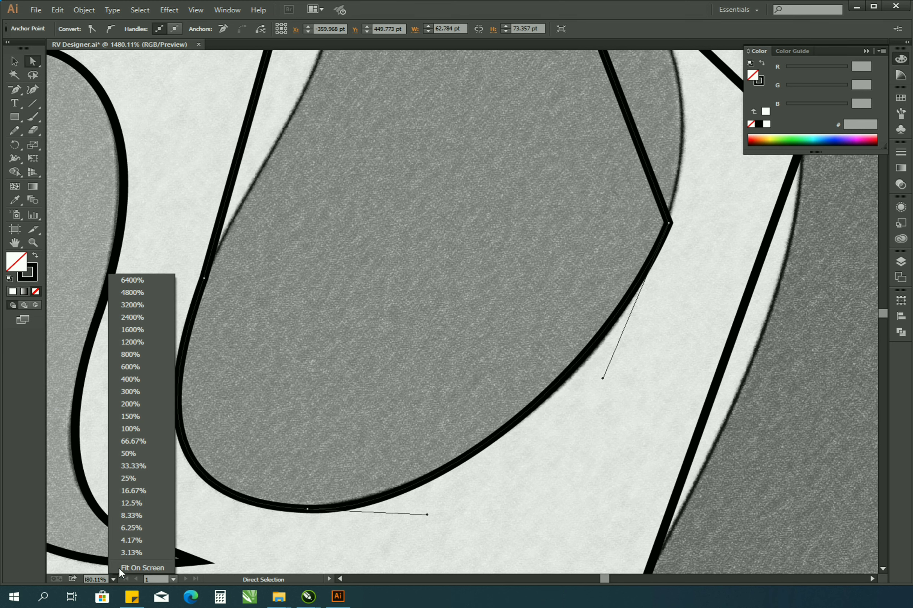
click(133, 567)
- Curve the middle shape's top, right, left and top-left edges along the sketch
key(z)
drag(383, 299, 485, 393)
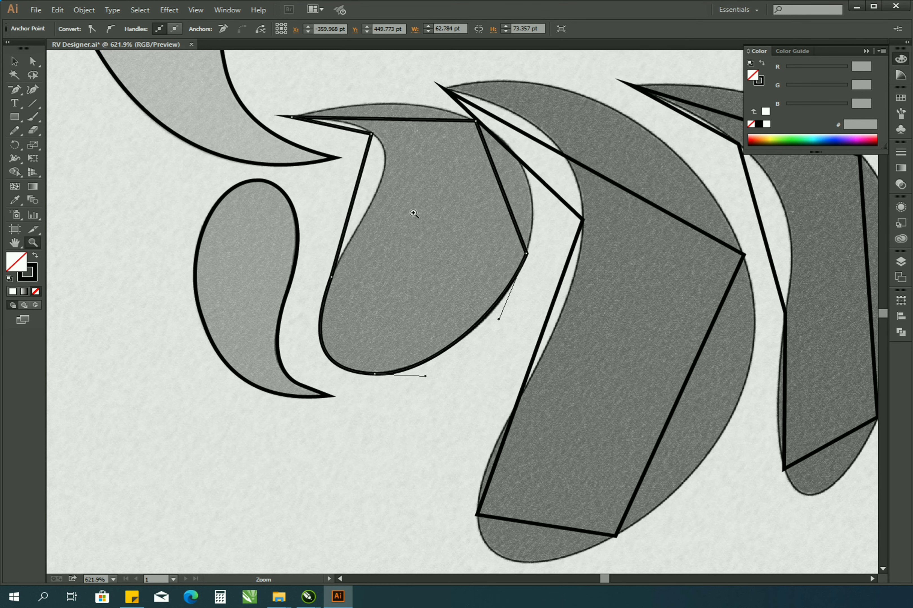
key(a)
drag(391, 114, 391, 104)
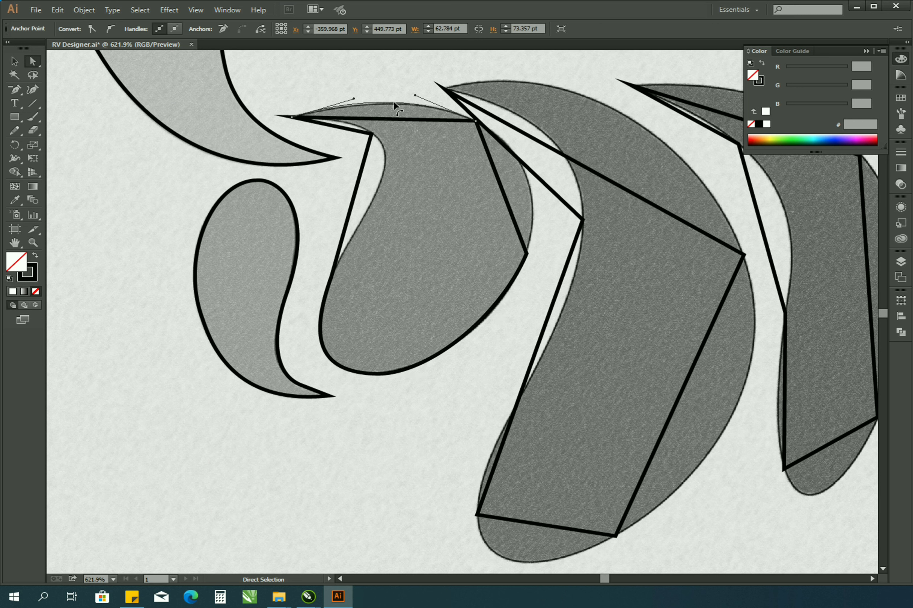
drag(504, 193, 529, 196)
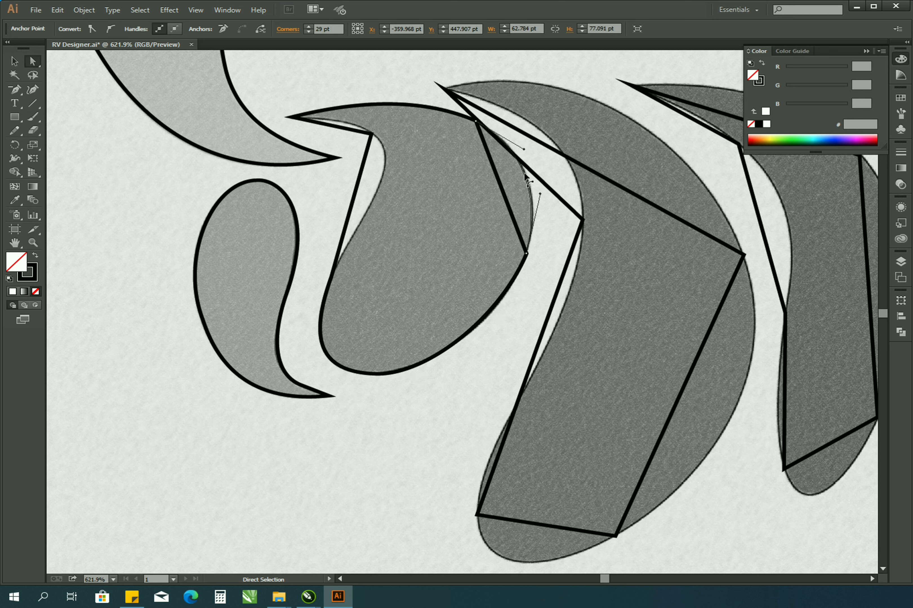
drag(355, 198, 383, 173)
drag(376, 212, 347, 232)
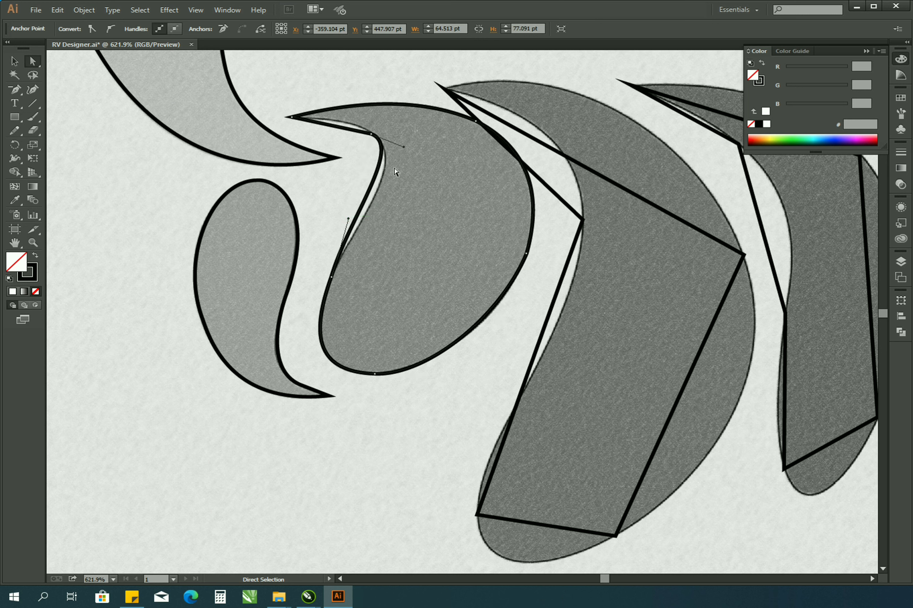
drag(404, 147, 413, 160)
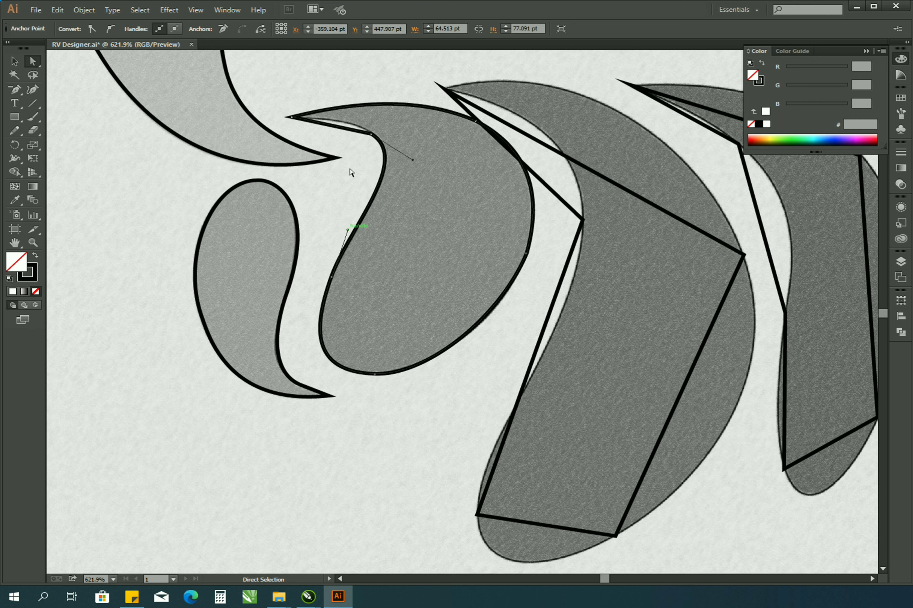
click(340, 124)
drag(345, 125, 346, 120)
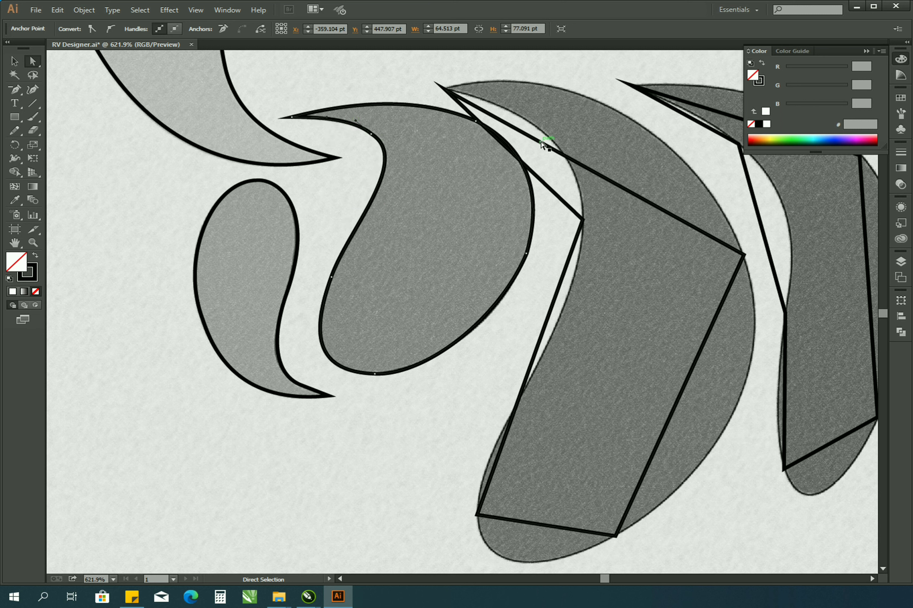
- Curve the large teardrop's top, right, bottom, left and diagonal edges along the sketch
drag(541, 143, 577, 98)
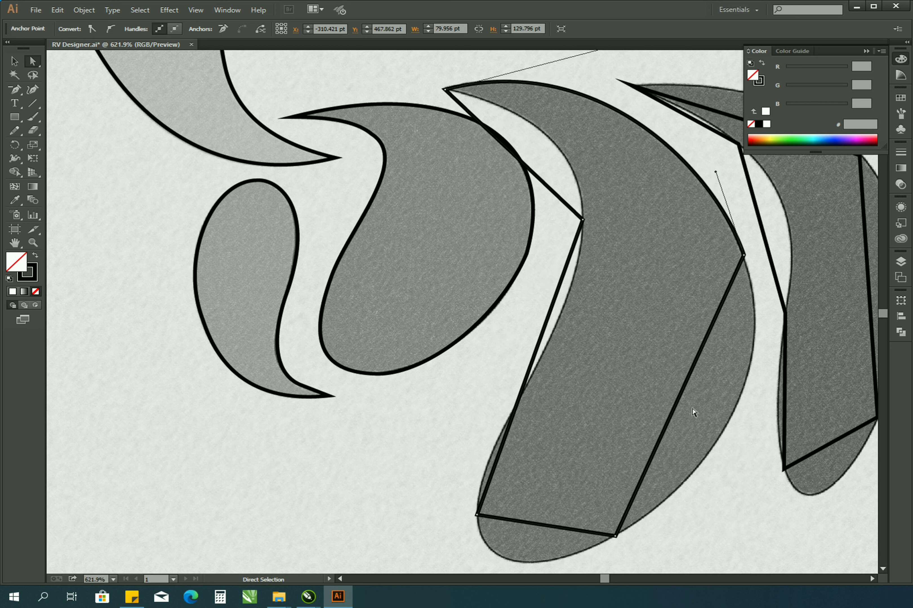
drag(694, 412, 729, 423)
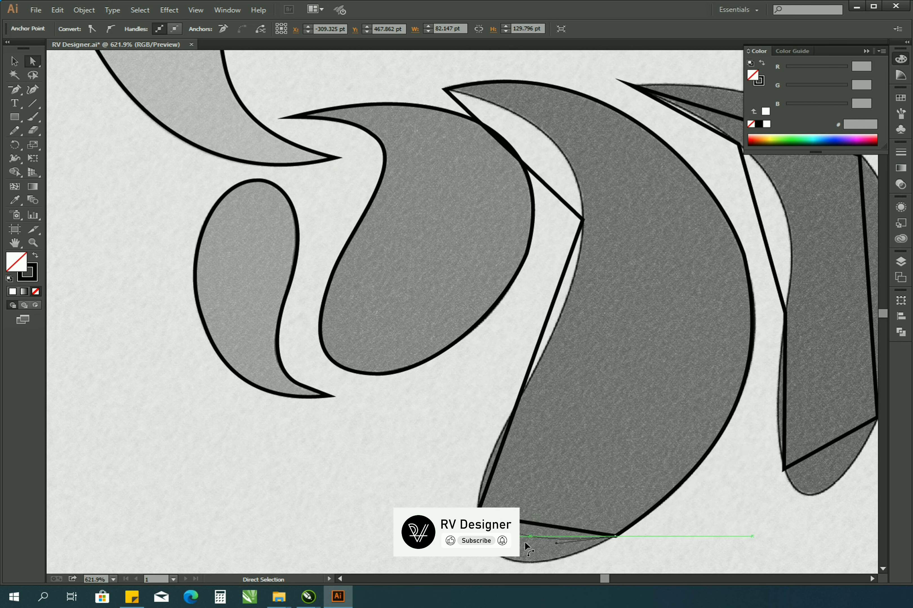
drag(526, 546, 513, 562)
drag(496, 464, 537, 347)
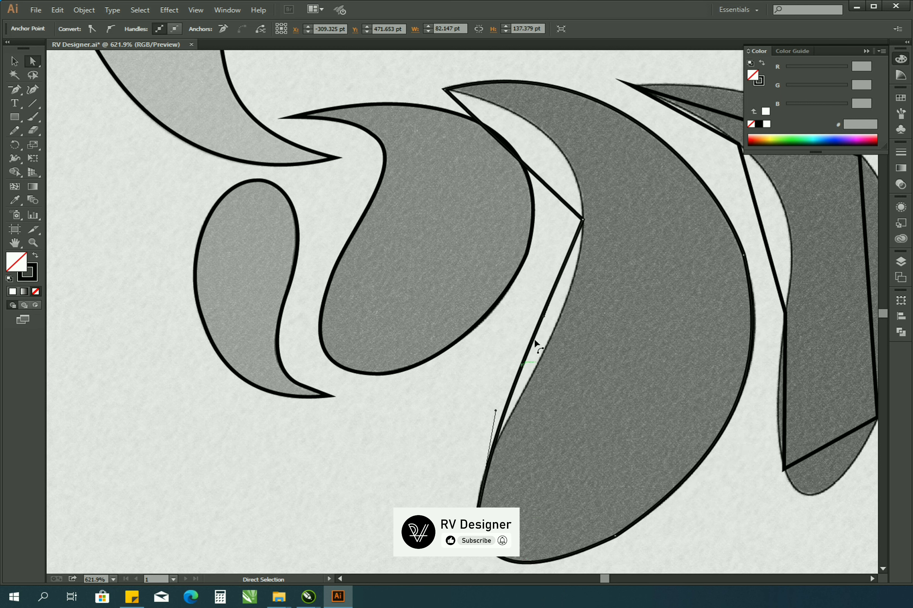
click(489, 428)
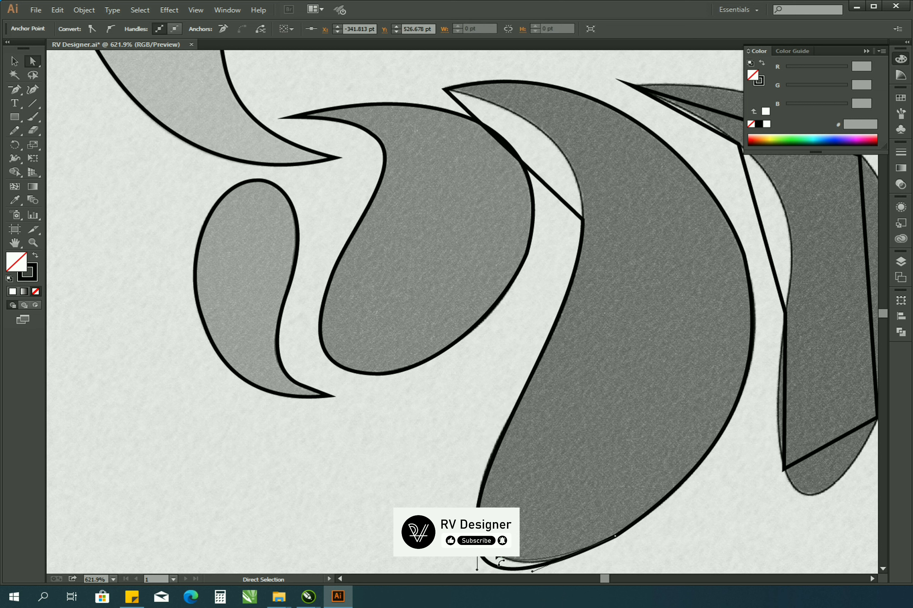
drag(500, 152, 546, 138)
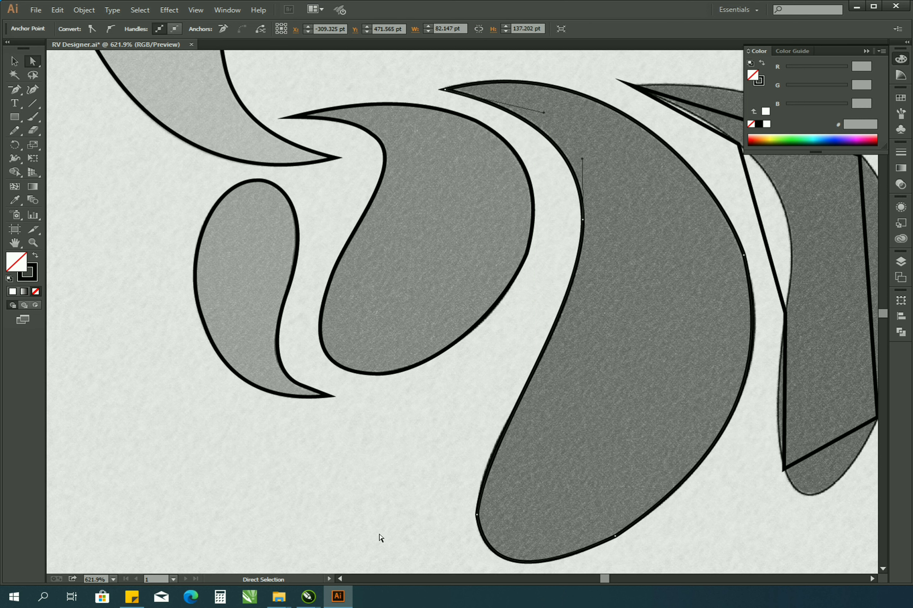
click(113, 580)
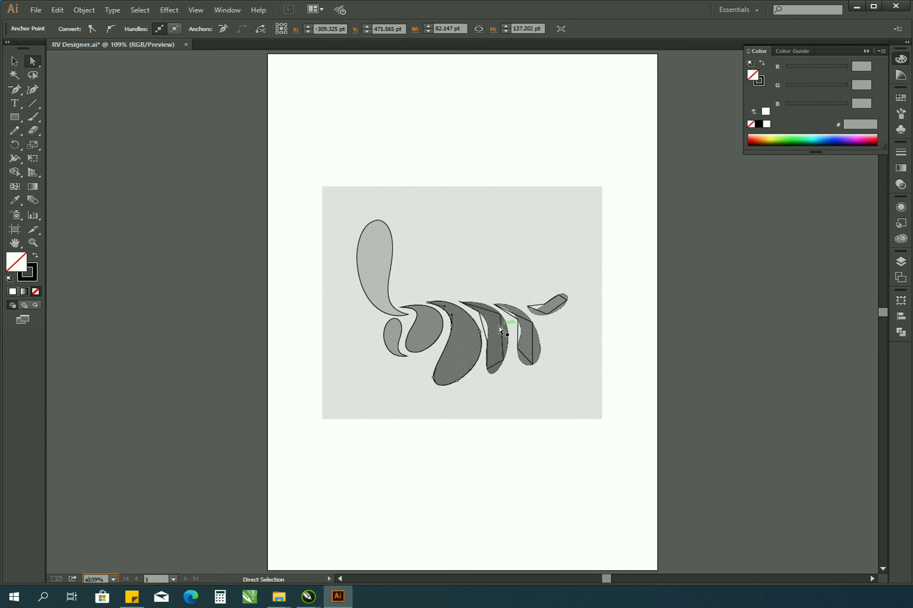
click(33, 242)
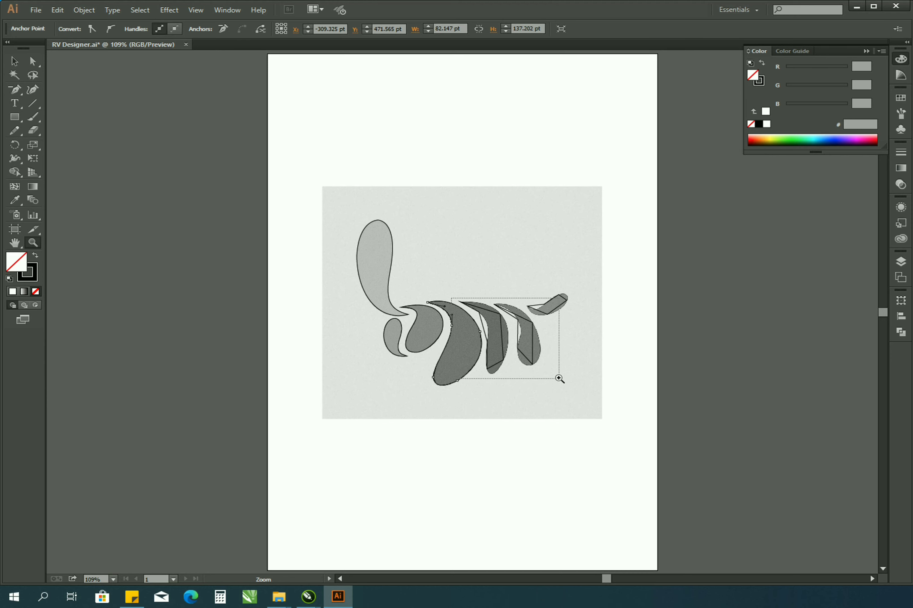
drag(559, 378, 559, 379)
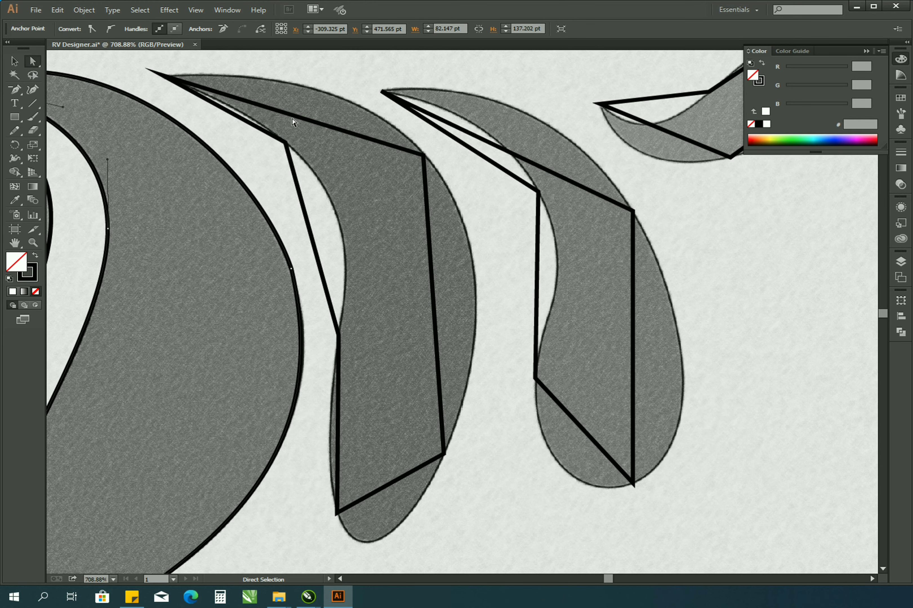
- Curve the top, right, bottom and left edges of the teardrop beside the large one
drag(292, 123, 326, 92)
drag(435, 297, 473, 283)
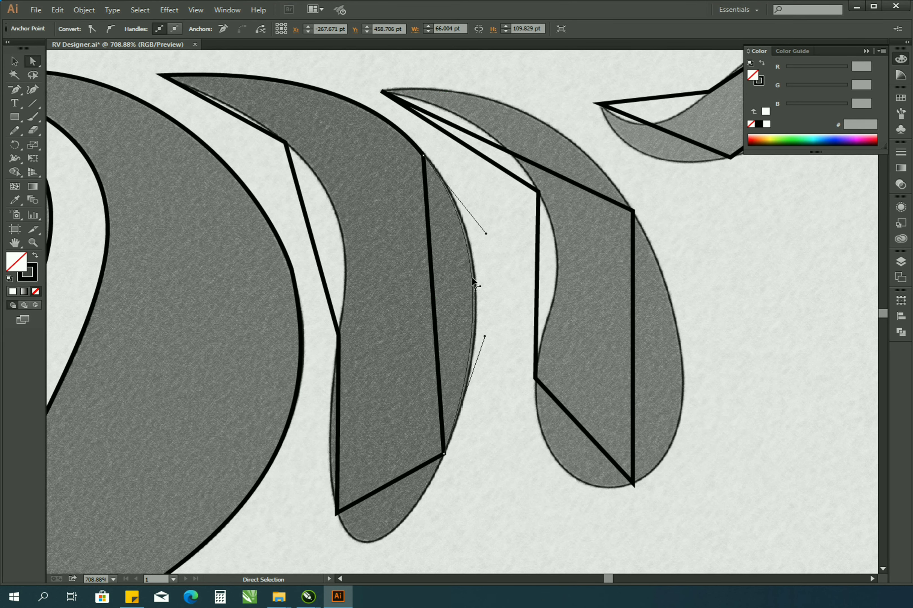
drag(395, 483, 367, 541)
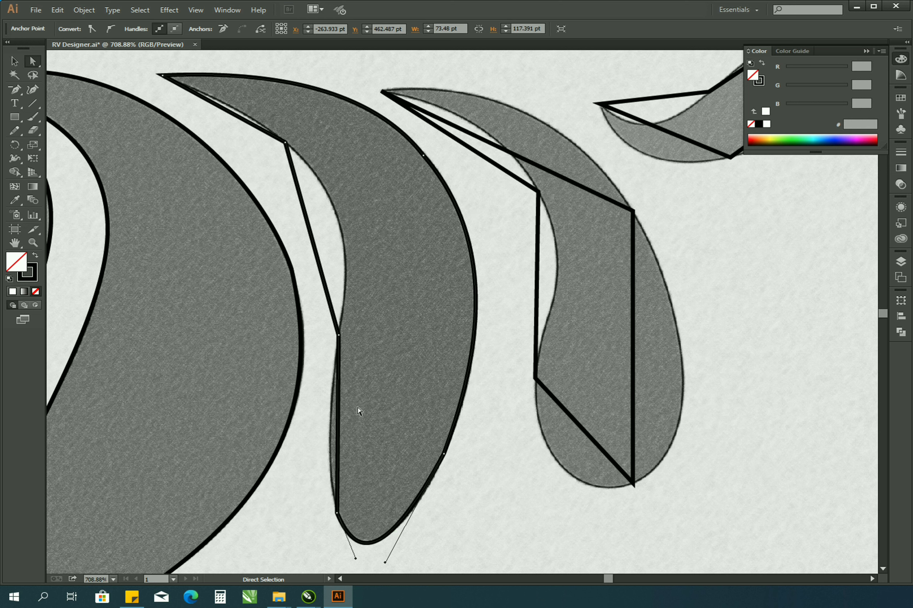
drag(337, 445, 332, 443)
drag(320, 246, 342, 252)
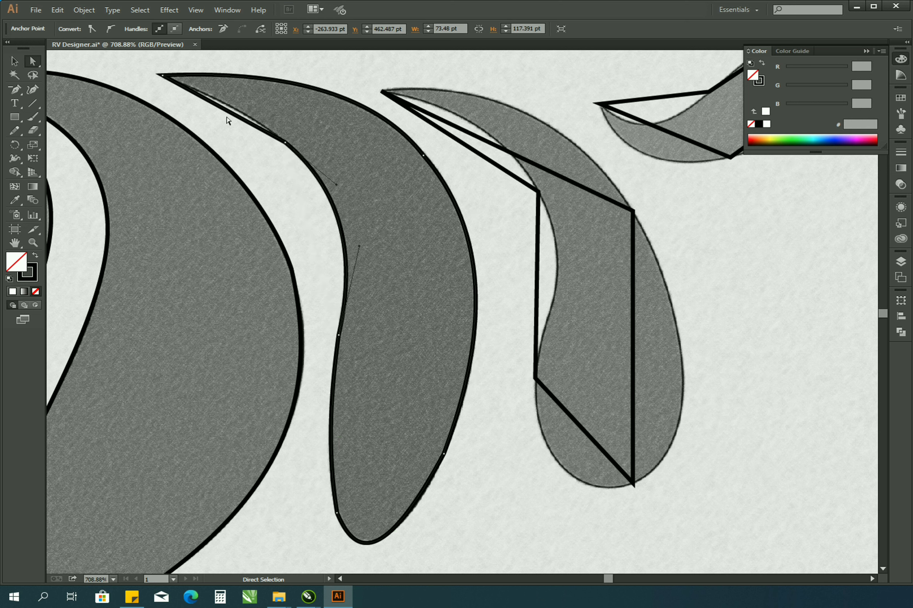
drag(231, 118, 236, 110)
- Curve the hooked teardrop's top, inner edge, S-shaped left side, bottom and right side
drag(576, 188, 540, 120)
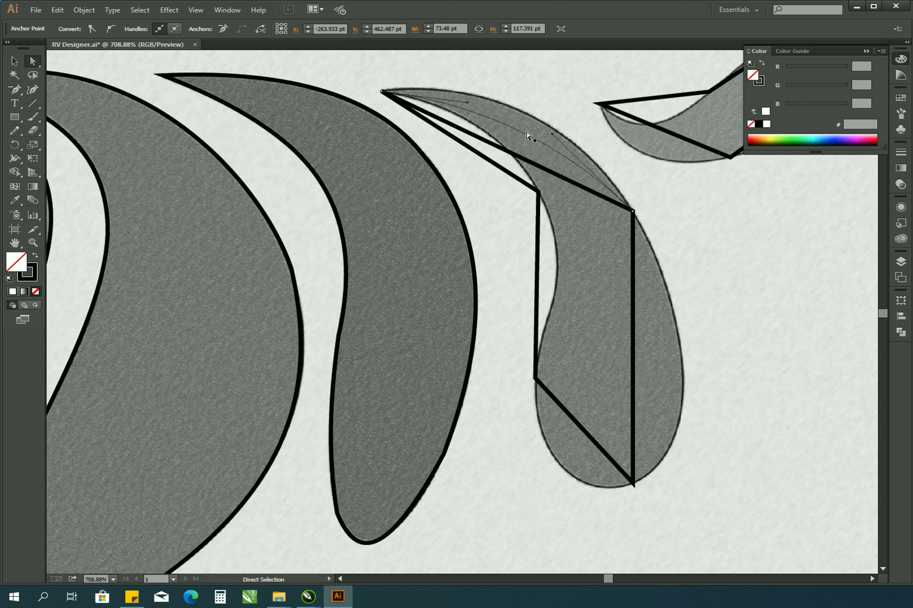
drag(449, 137, 474, 126)
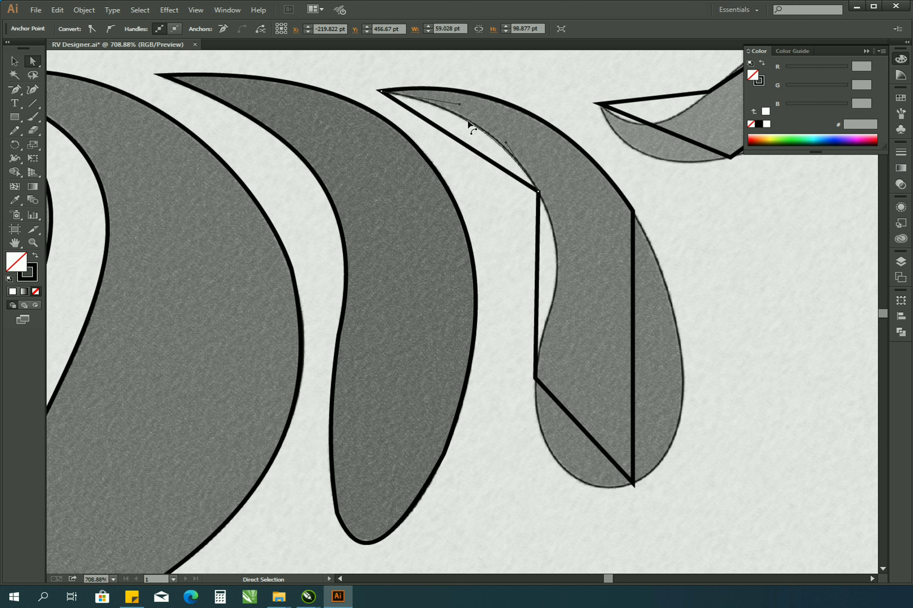
drag(537, 287, 561, 297)
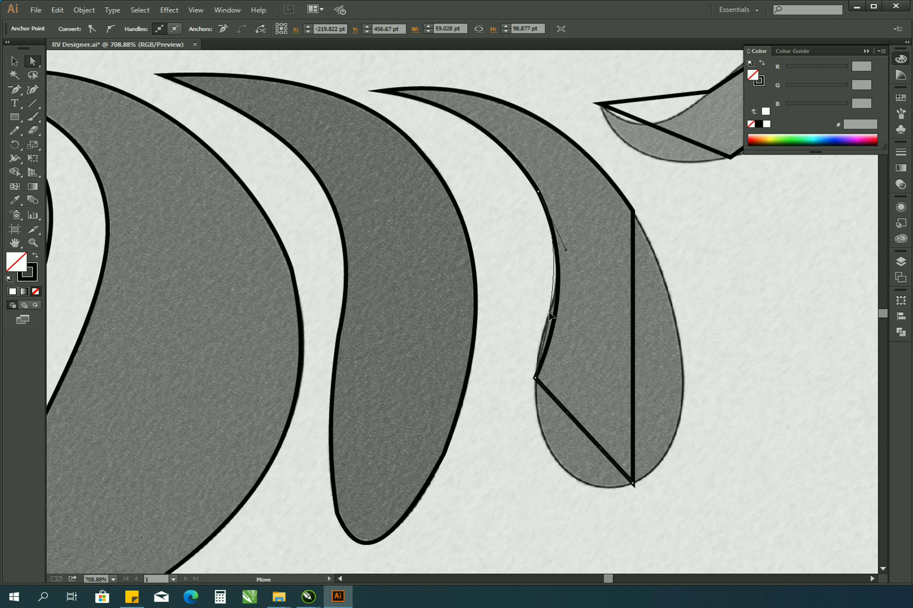
drag(566, 250, 580, 268)
drag(585, 432, 589, 489)
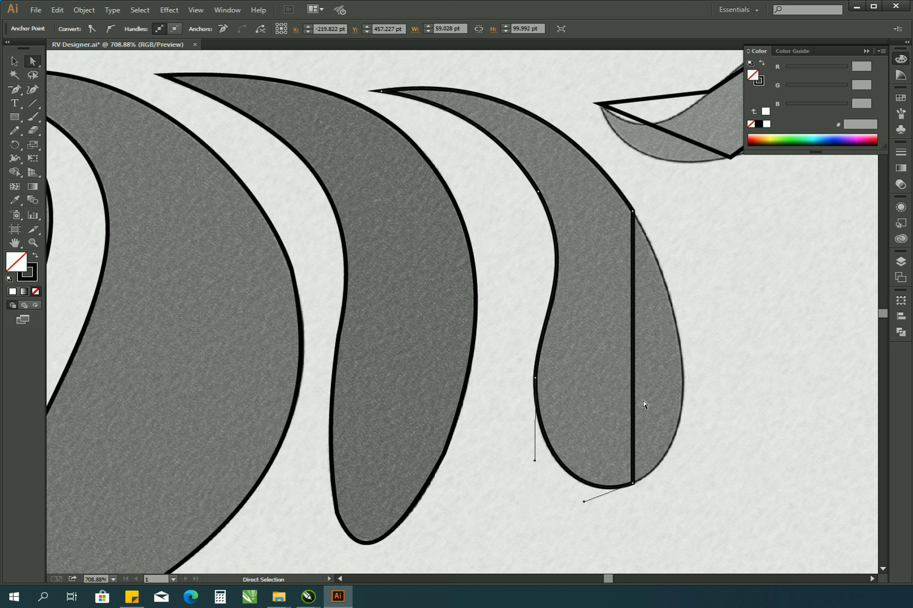
mouse_move(633, 393)
mouse_down()
mouse_move(683, 387)
mouse_move(714, 443)
mouse_up()
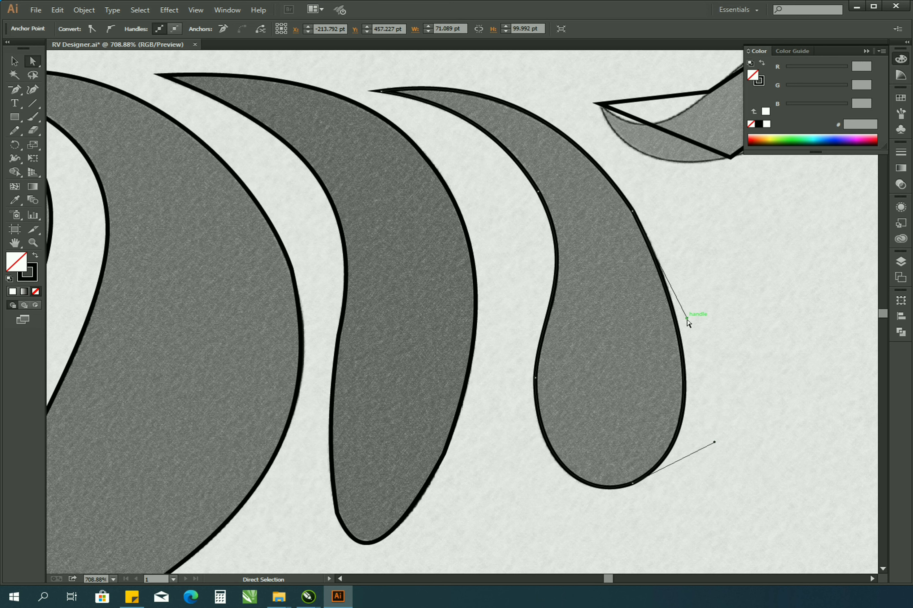
click(869, 578)
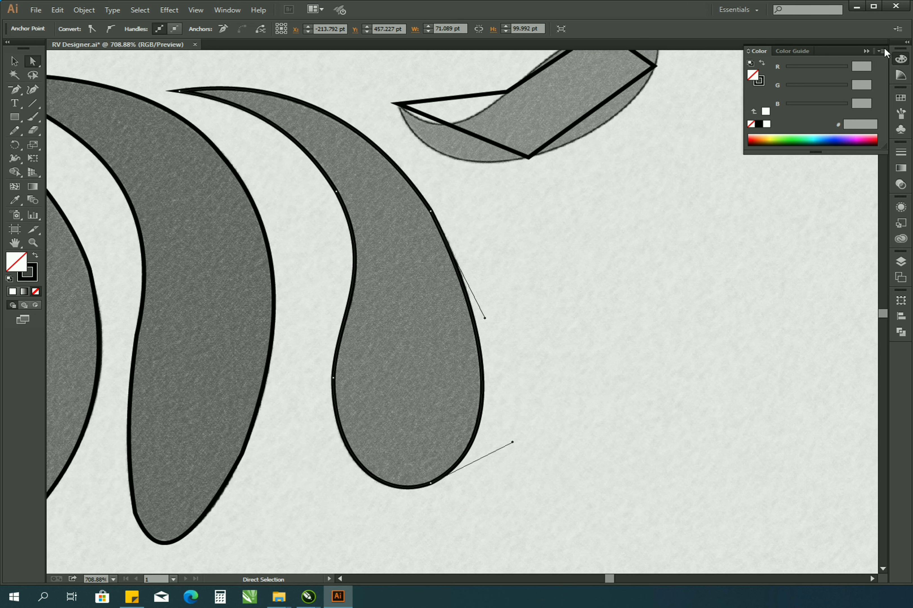
- Curve the small curl's top-right, lower-right, lower-left and top edges to match the sketch
scroll(883, 316, up, 5)
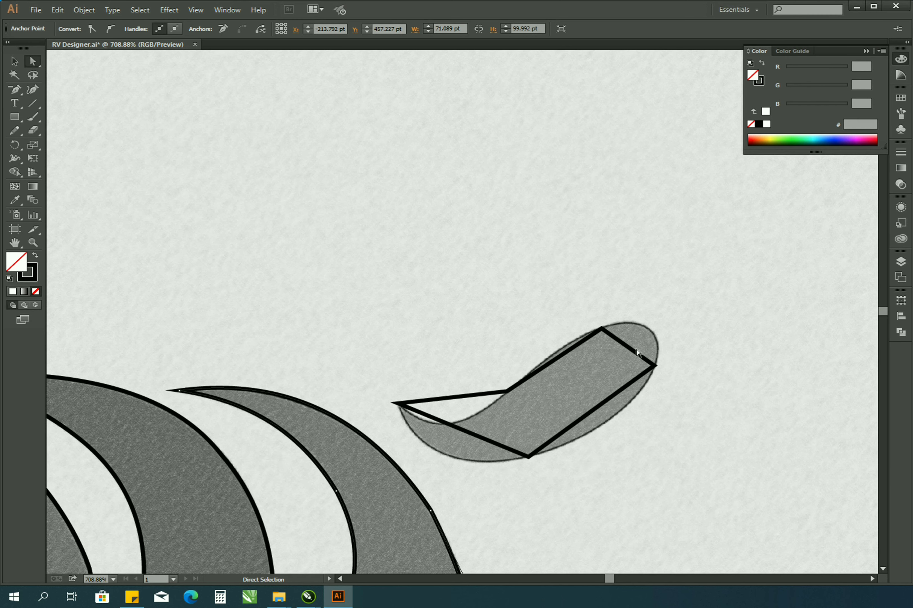
drag(638, 353, 660, 329)
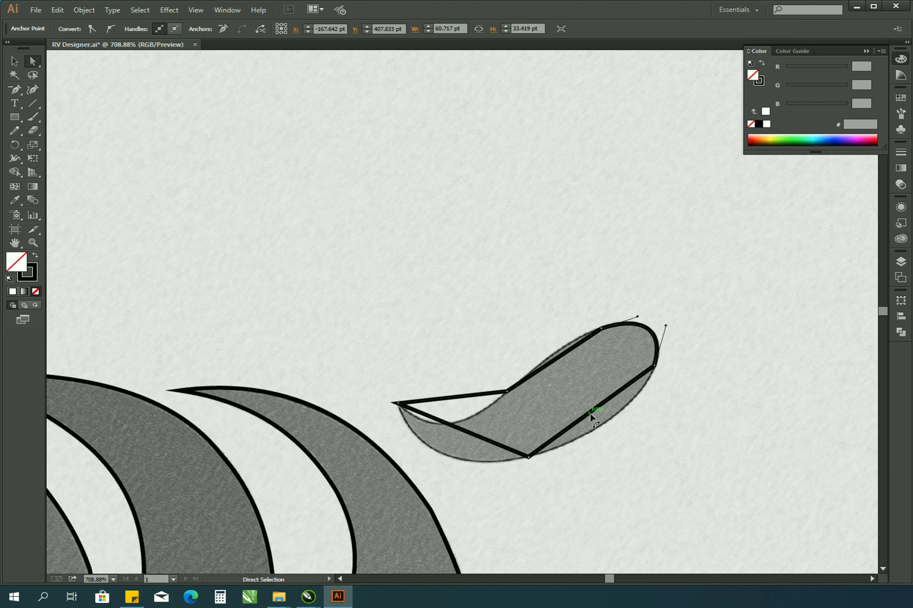
drag(591, 413, 605, 431)
drag(564, 355, 562, 350)
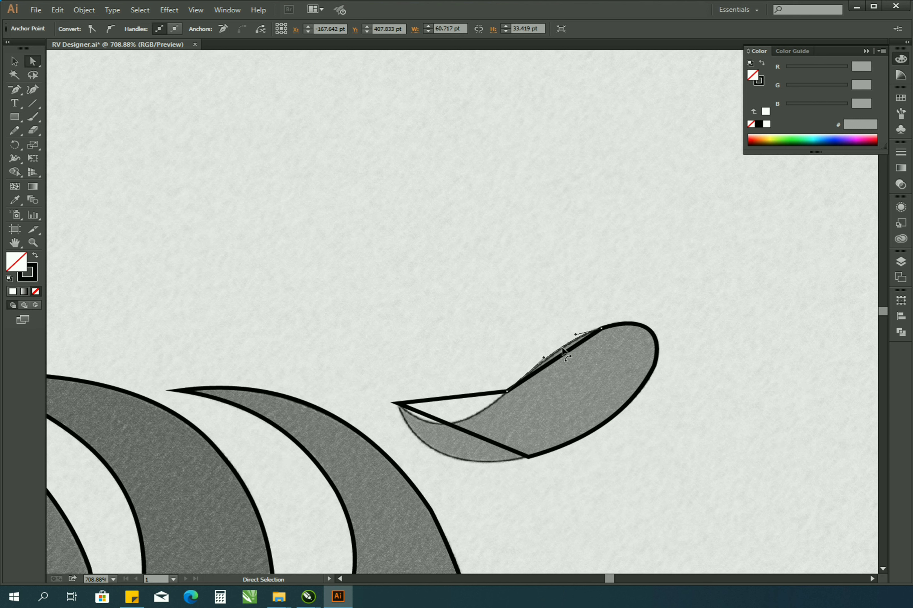
drag(442, 422, 488, 469)
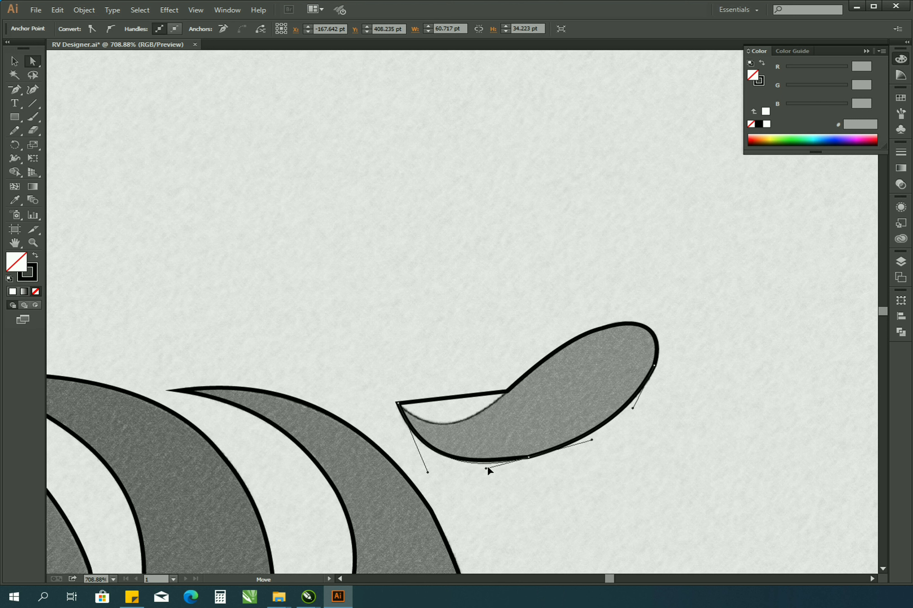
drag(458, 396, 450, 425)
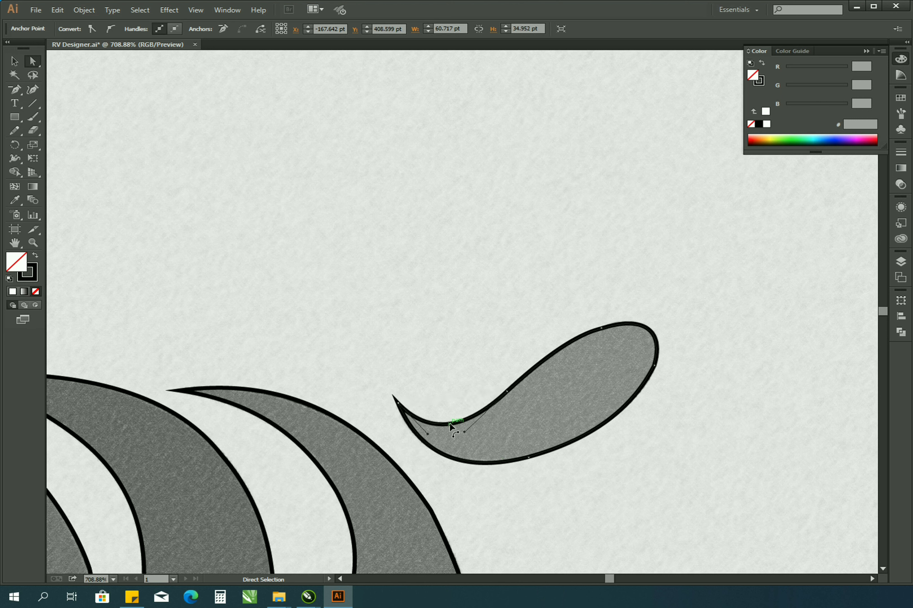
click(601, 330)
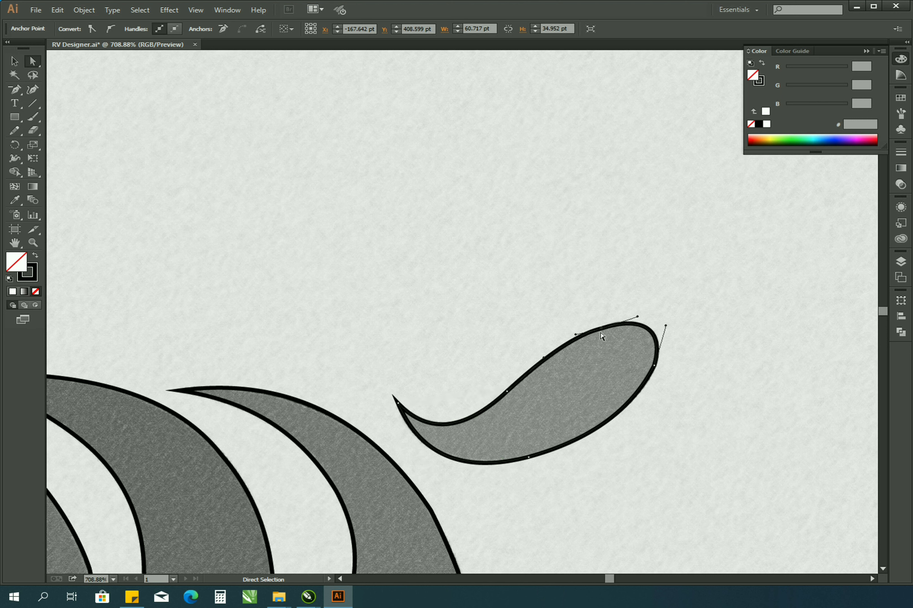
click(632, 320)
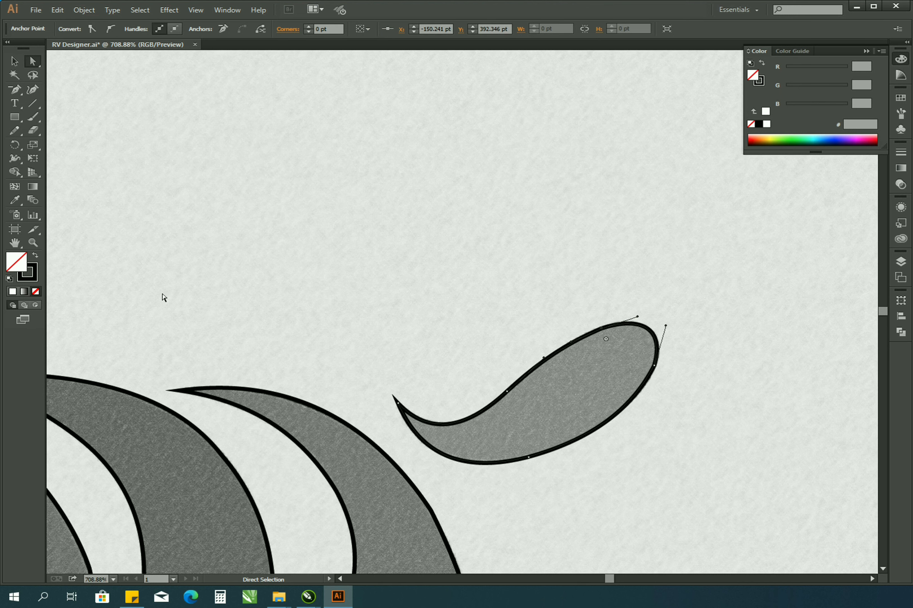
- Zoom in on the teardrops, select them all, and swap fill and stroke to make them solid black
click(113, 580)
click(130, 568)
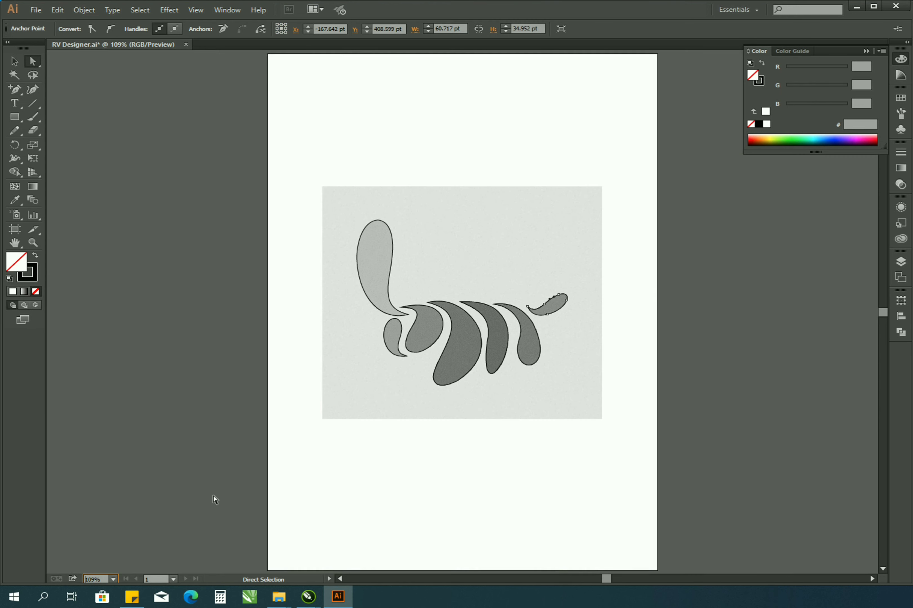
click(252, 284)
key(z)
mouse_move(316, 183)
mouse_down()
mouse_move(463, 383)
mouse_move(596, 434)
mouse_up()
key(v)
drag(714, 470, 734, 490)
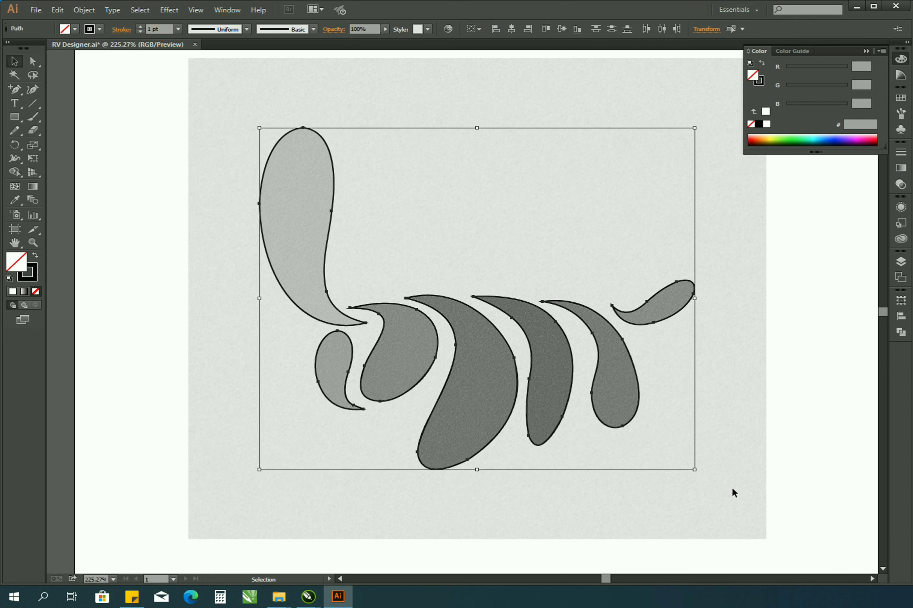
click(35, 256)
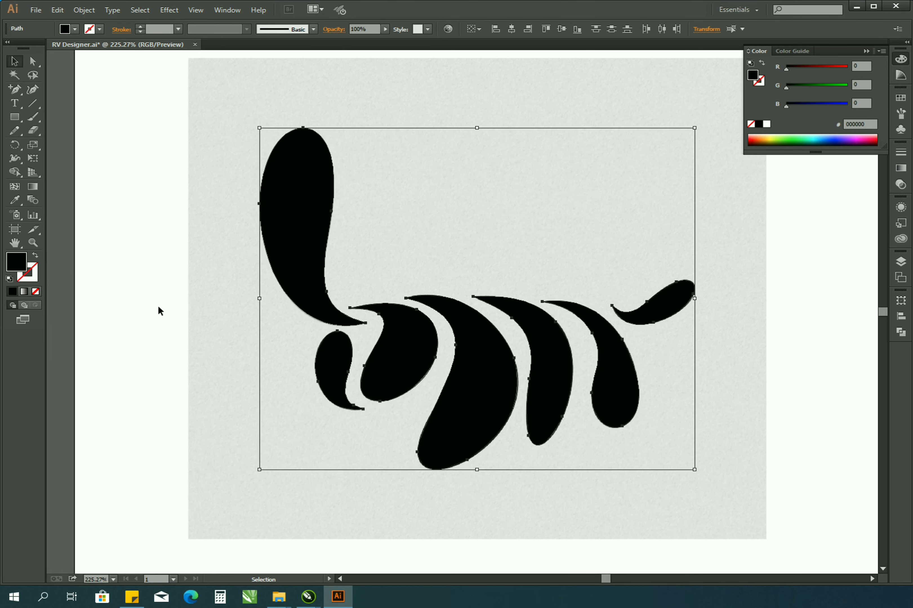
- Unlock the locked sketch texture and delete it, leaving a plain white artboard
click(159, 310)
click(84, 9)
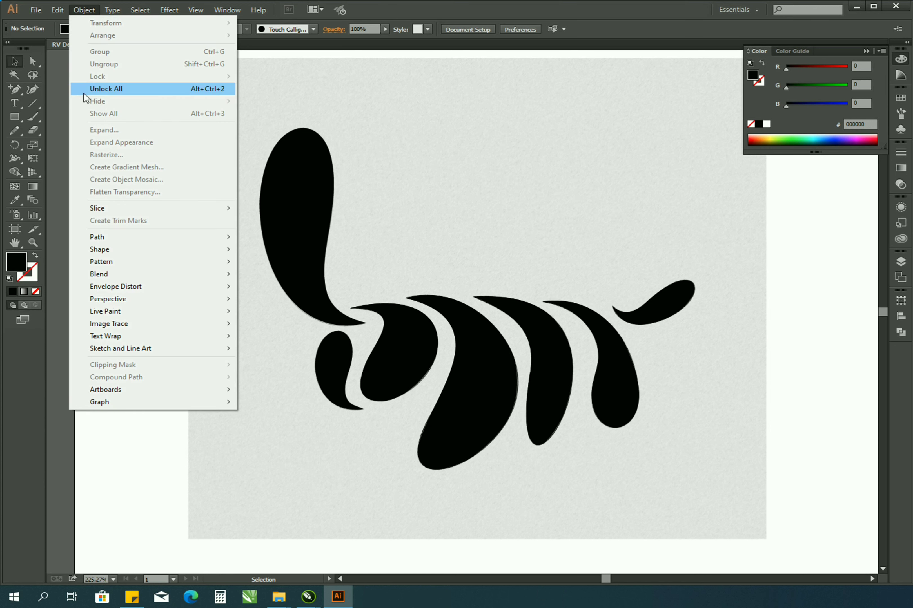
click(222, 89)
key(Delete)
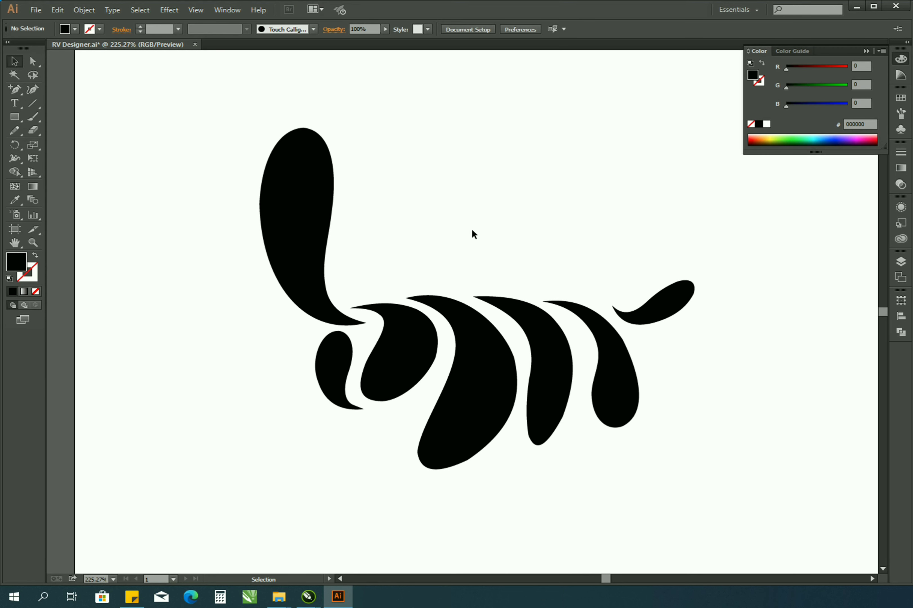
- Fill the tall top-left teardrop with cyan, entering RGB values 2, 210 and 0
click(325, 244)
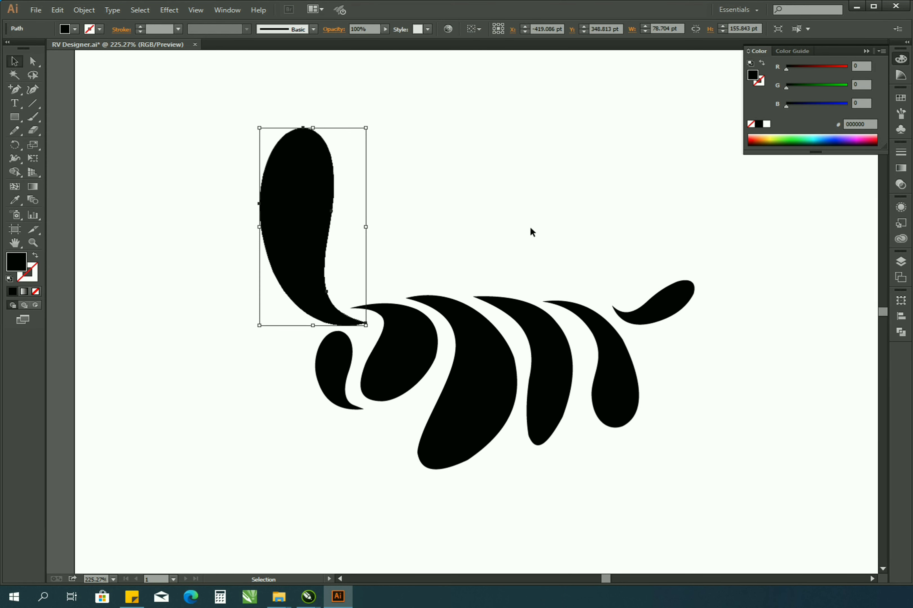
click(866, 51)
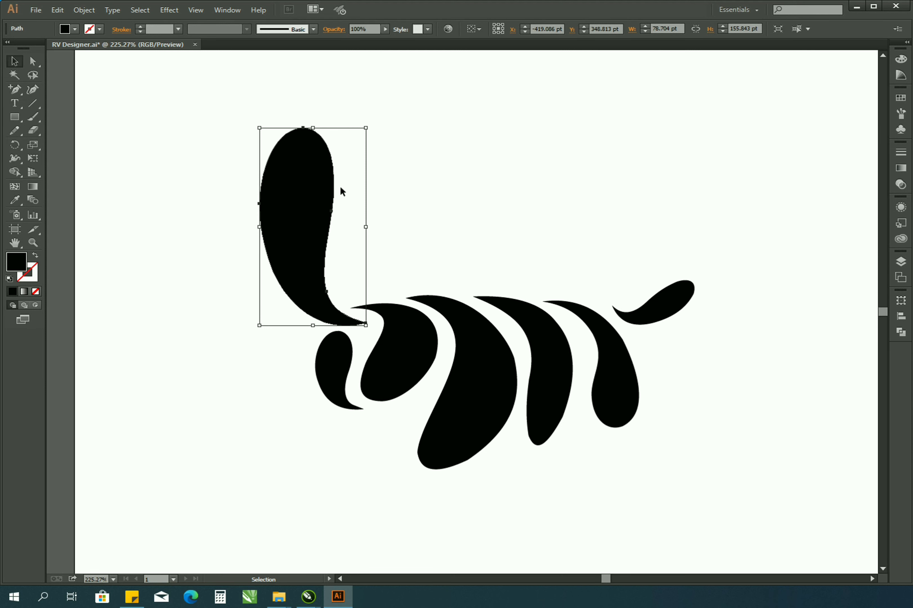
double_click(16, 261)
click(637, 250)
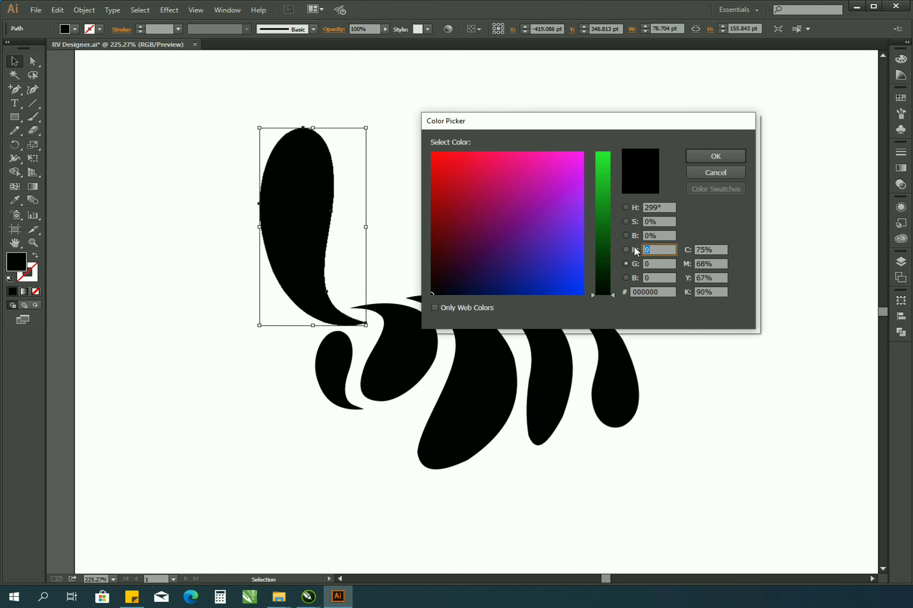
text(2)
key(Tab)
text(210)
key(Tab)
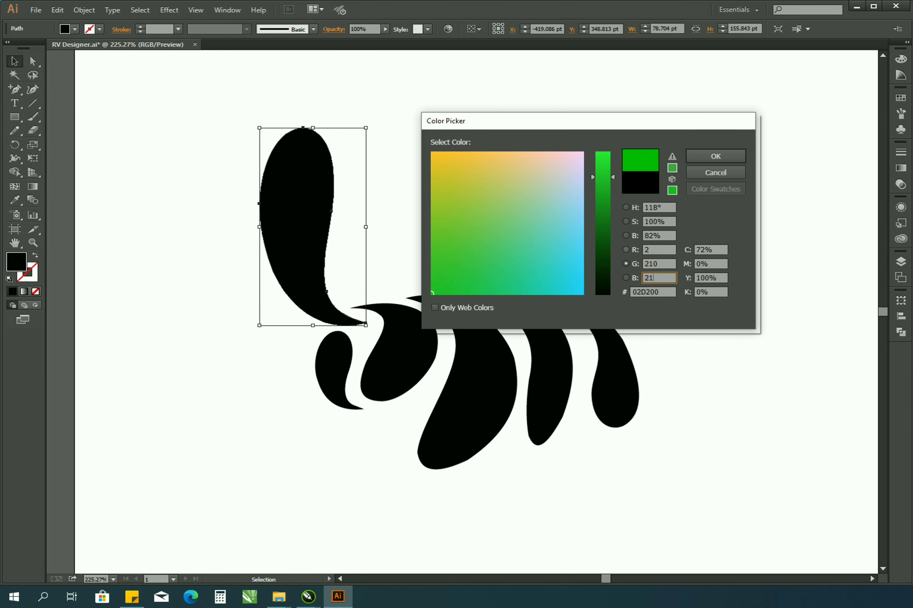
text(0)
key(Return)
- Fill the small teardrop with blue, entering RGB values 4, 165 and 2
click(323, 361)
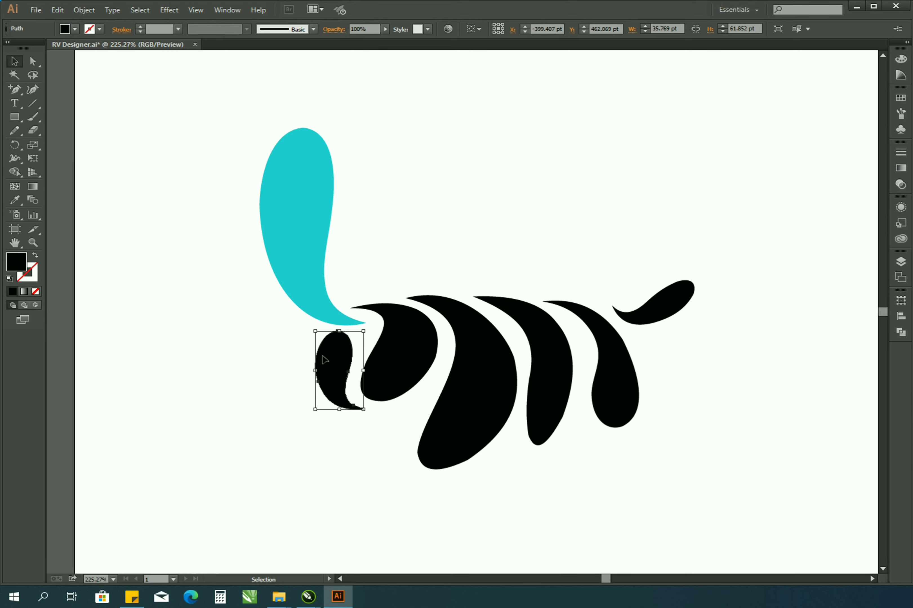
double_click(18, 264)
click(640, 248)
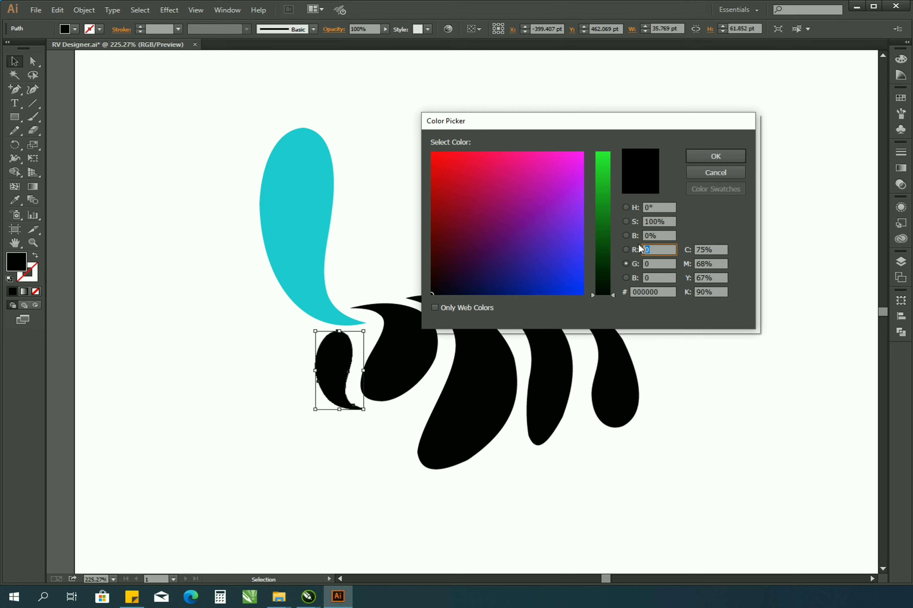
text(4)
key(Tab)
text(165)
key(Tab)
text(2)
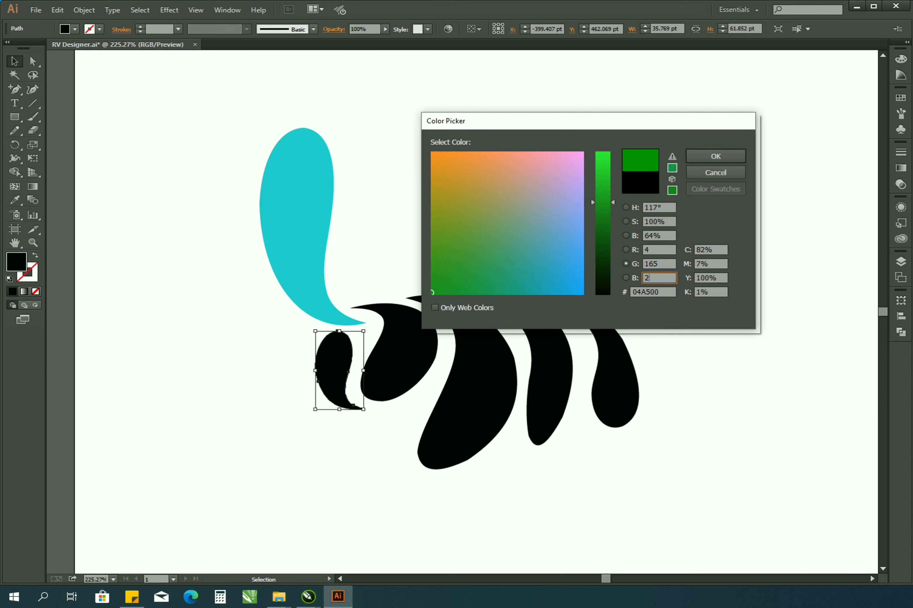
key(Return)
- Fill the neighbouring teardrop with blue, setting the blue value to 204
click(393, 353)
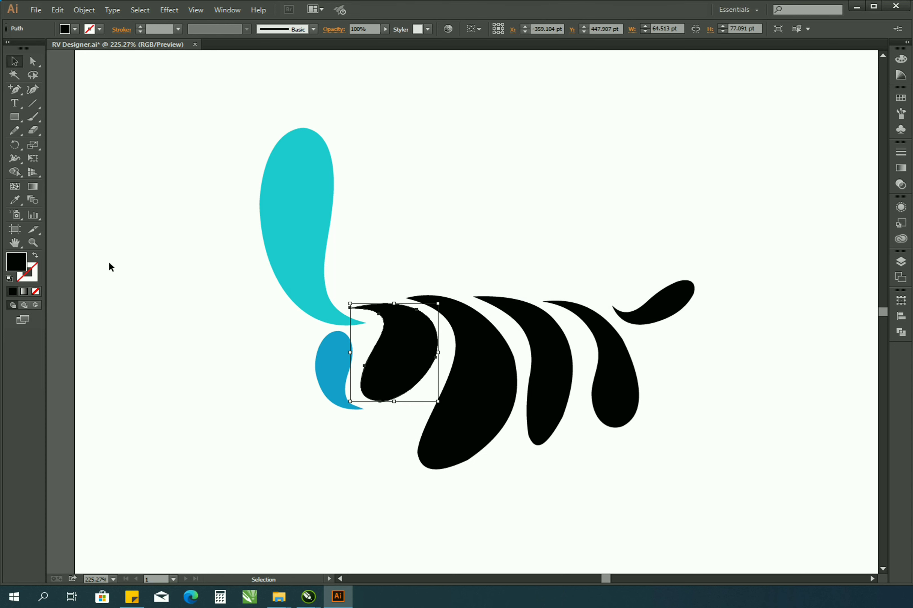
double_click(16, 261)
click(668, 251)
key(Tab)
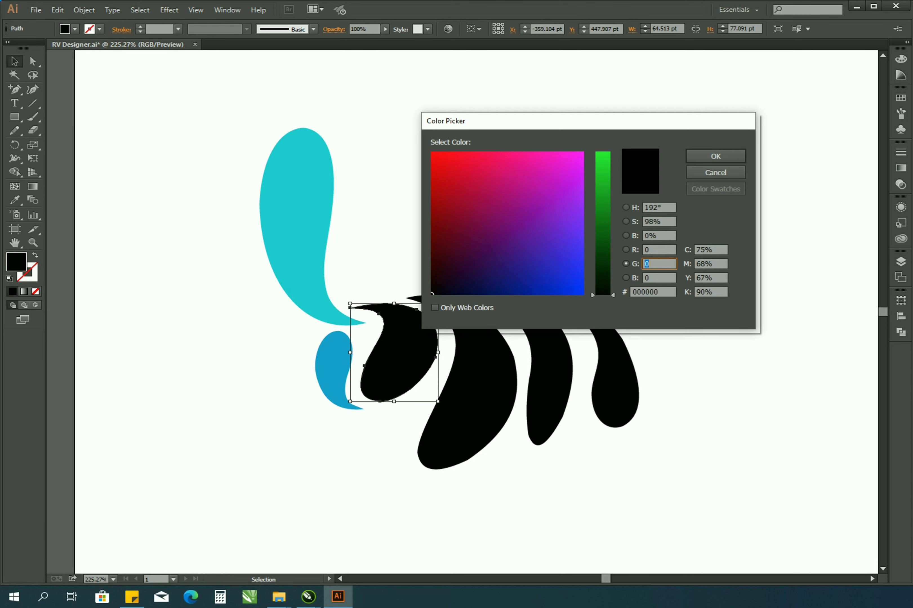
key(Tab)
text(204)
key(Return)
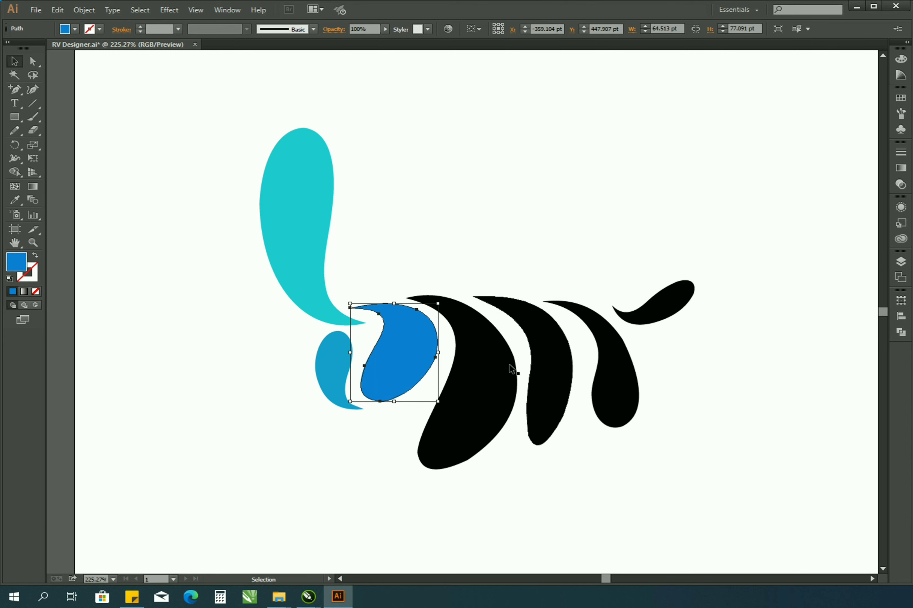
- Fill the large teardrop with deep blue, entering red 3 and green 2
click(484, 387)
double_click(19, 260)
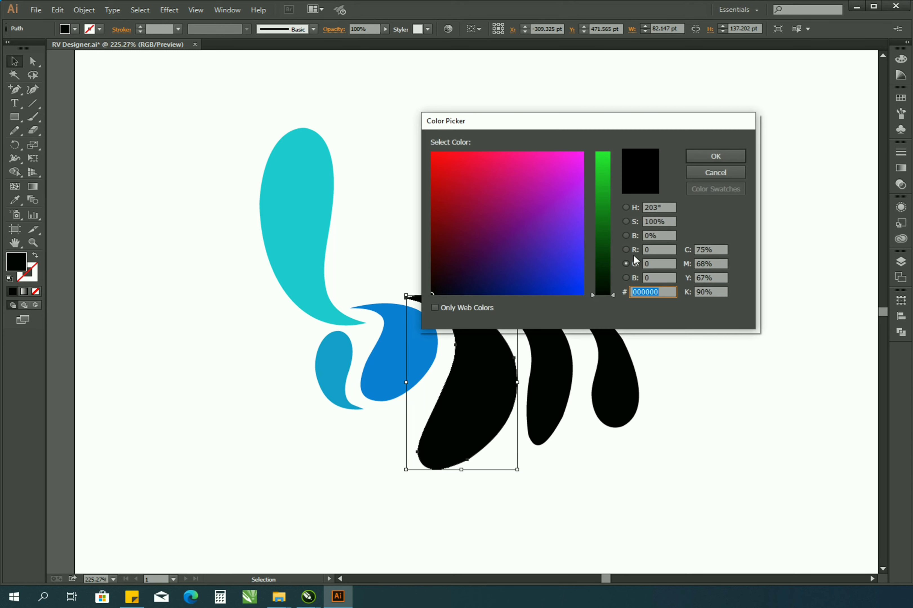
click(645, 249)
text(3)
key(Tab)
text(9)
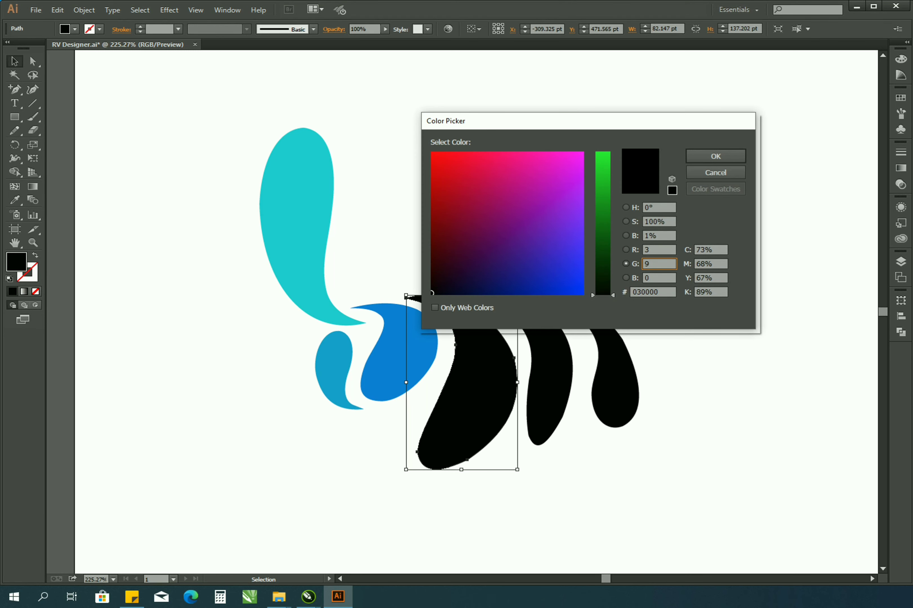
text(2)
key(Tab)
text(2)
key(Return)
- Fill the next teardrop with indigo, entering red 76 and green 200
click(544, 346)
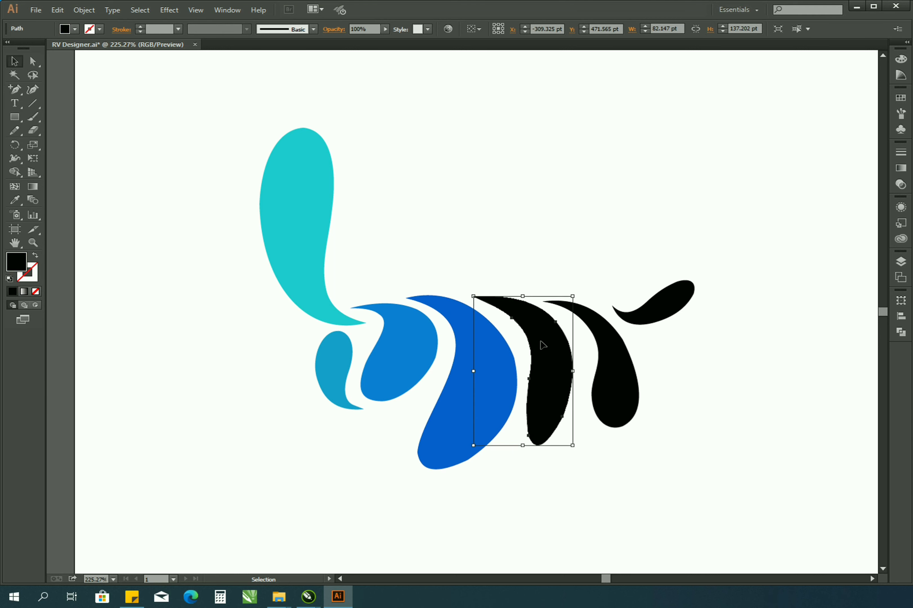
double_click(19, 266)
double_click(647, 250)
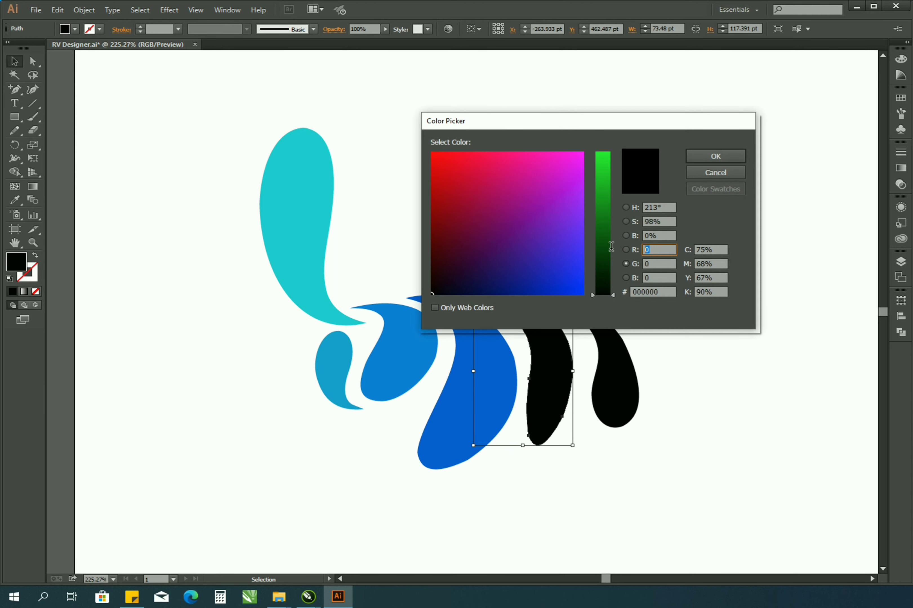
text(7)
text(6)
key(Tab)
key(Tab)
text(200)
key(Return)
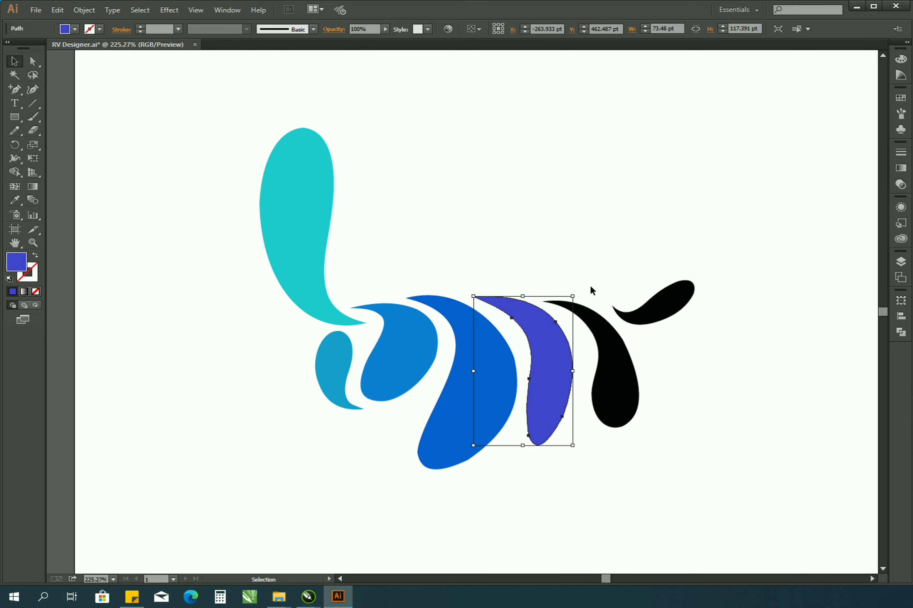
- Fill the curled teardrop with purple, entering red 3 and green 44
click(597, 334)
double_click(20, 266)
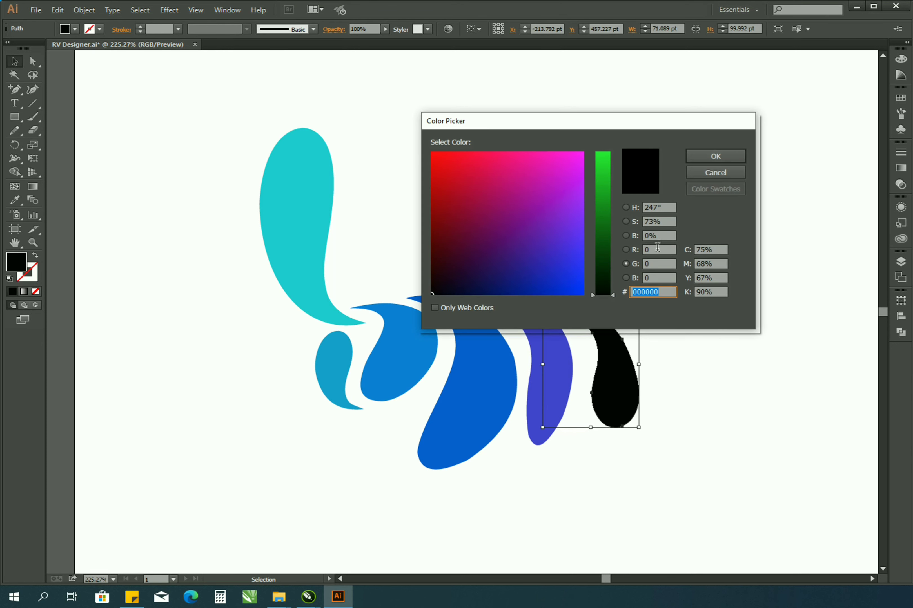
double_click(646, 250)
text(3)
key(Tab)
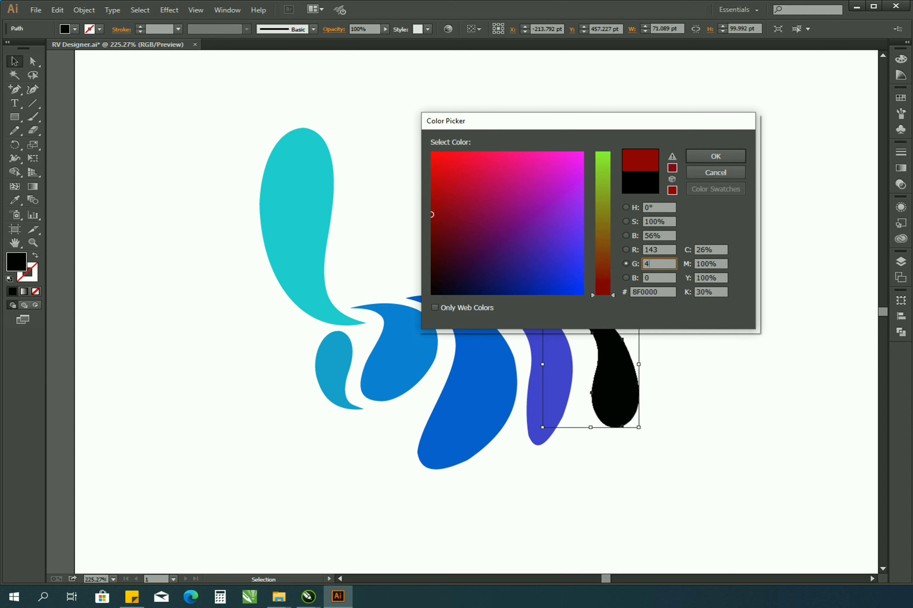
text(44)
key(Tab)
key(Return)
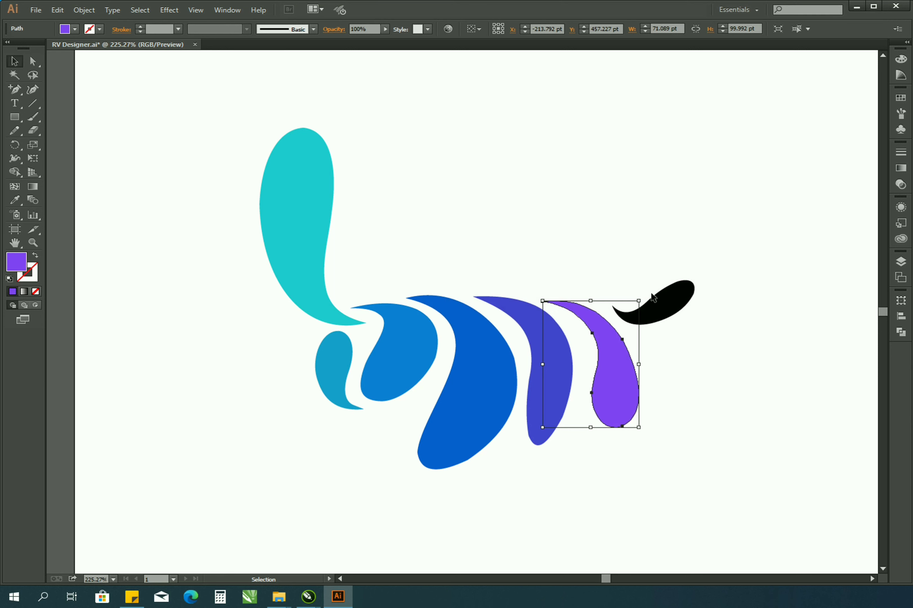
- Fill the small right-hand teardrop with magenta, entering values 2, 50 and 223
click(656, 303)
double_click(16, 263)
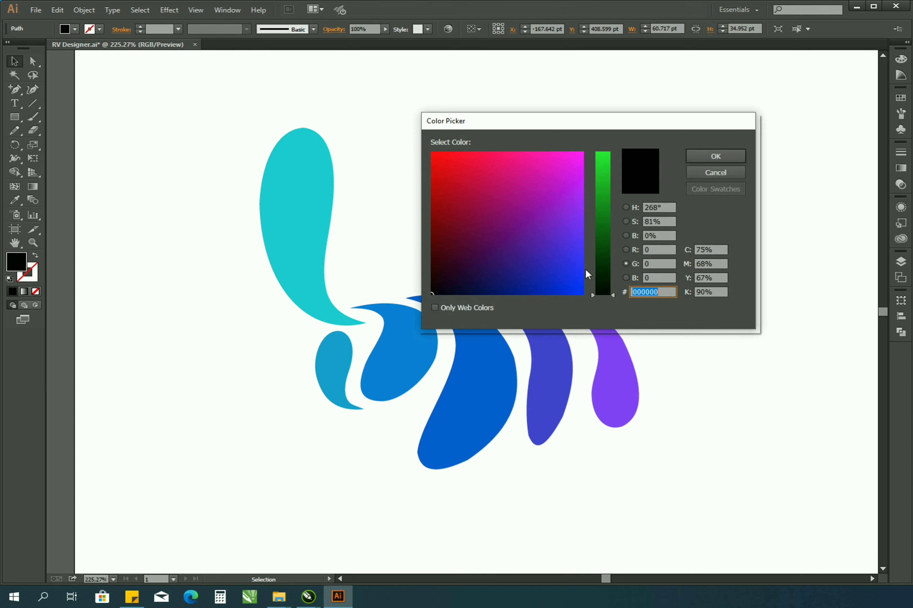
double_click(651, 250)
text(217)
key(Tab)
text(50)
key(Tab)
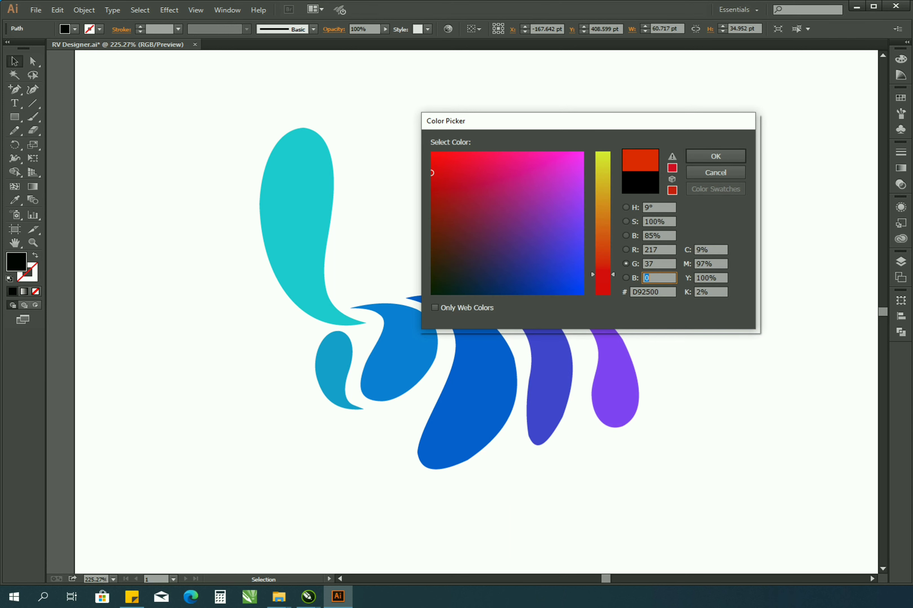
text(223)
key(Tab)
key(Return)
click(543, 289)
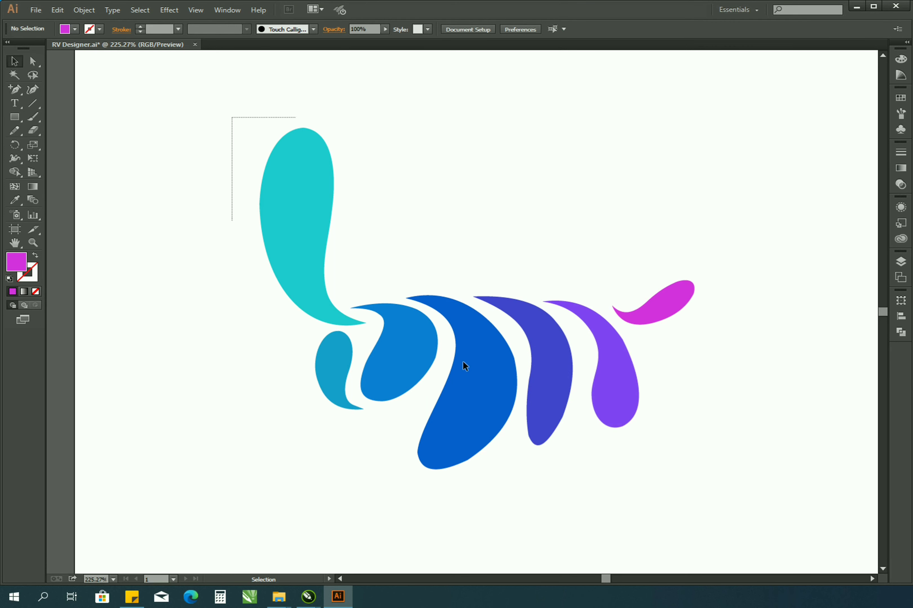
- Zoom in on the cyan teardrop's tip and reshape the curve at its top
drag(231, 118, 769, 507)
click(678, 439)
key(ctrl+1)
key(ctrl+a)
click(481, 411)
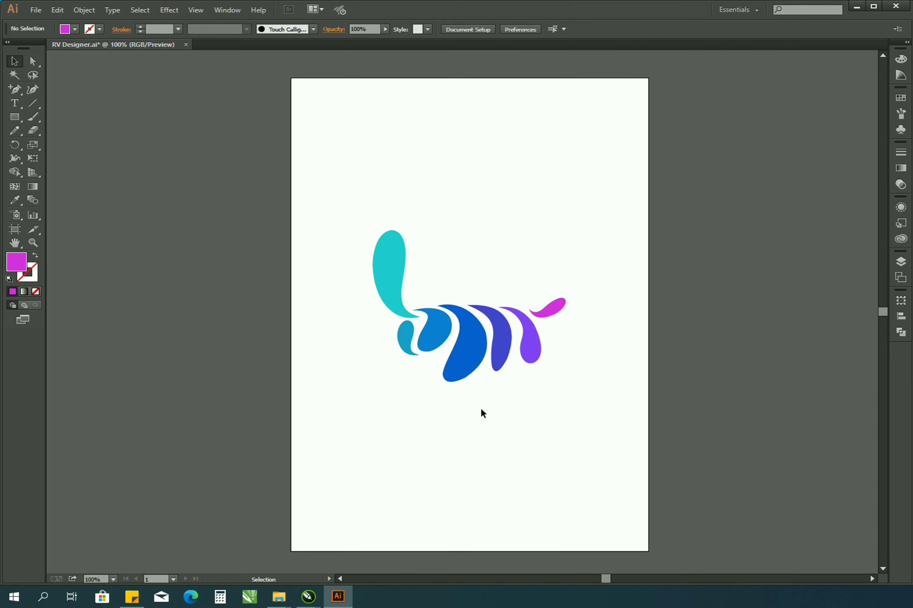
click(33, 243)
drag(357, 226, 499, 371)
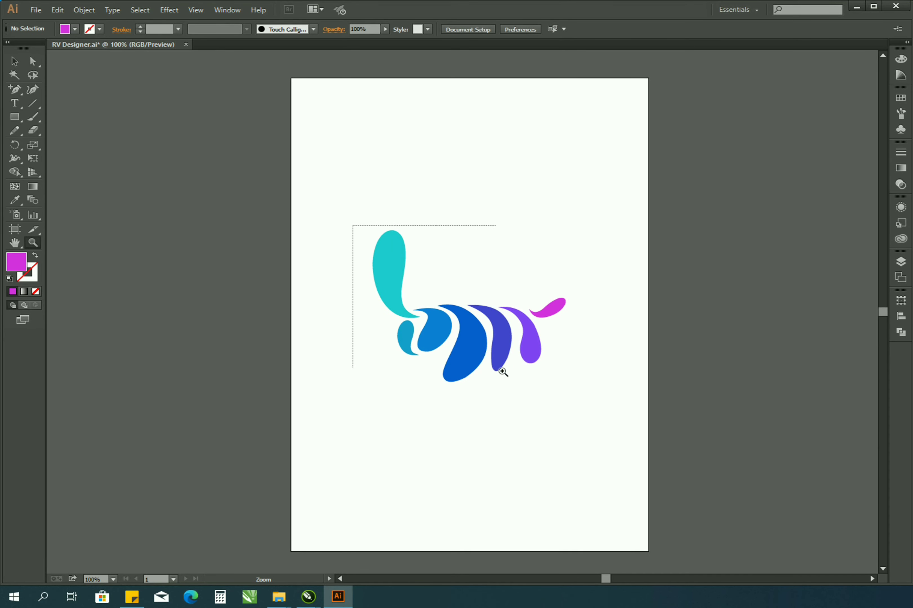
drag(393, 528, 503, 566)
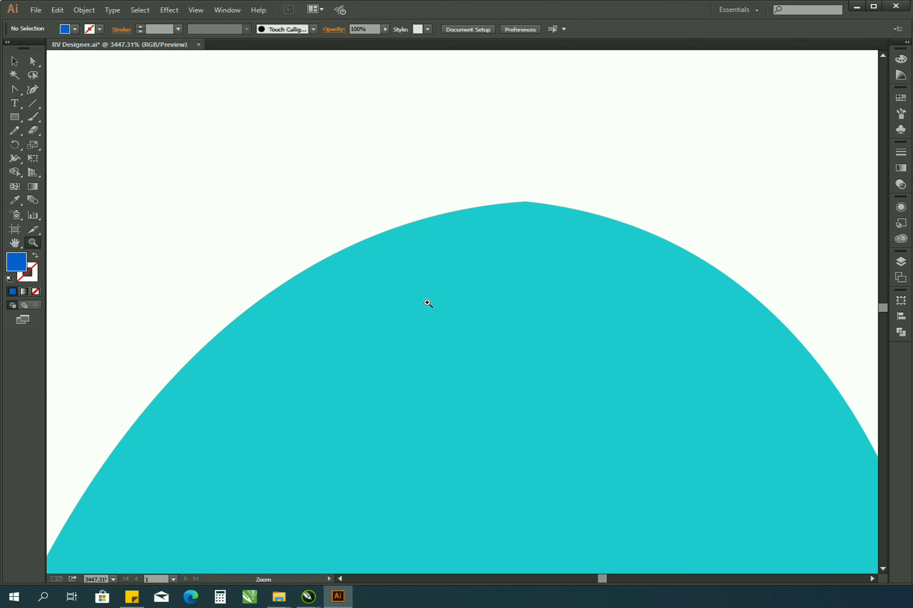
click(14, 61)
click(516, 244)
drag(123, 227, 146, 206)
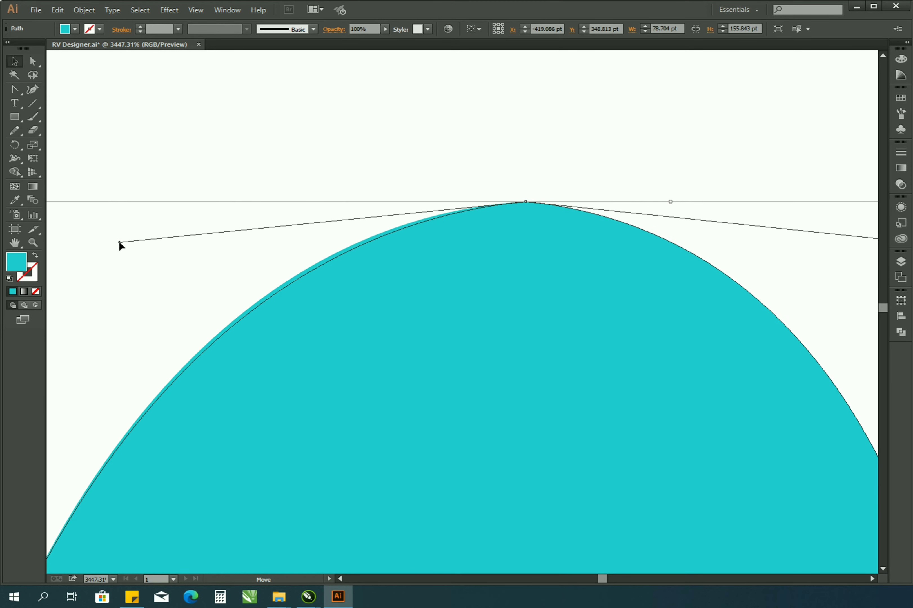
click(697, 245)
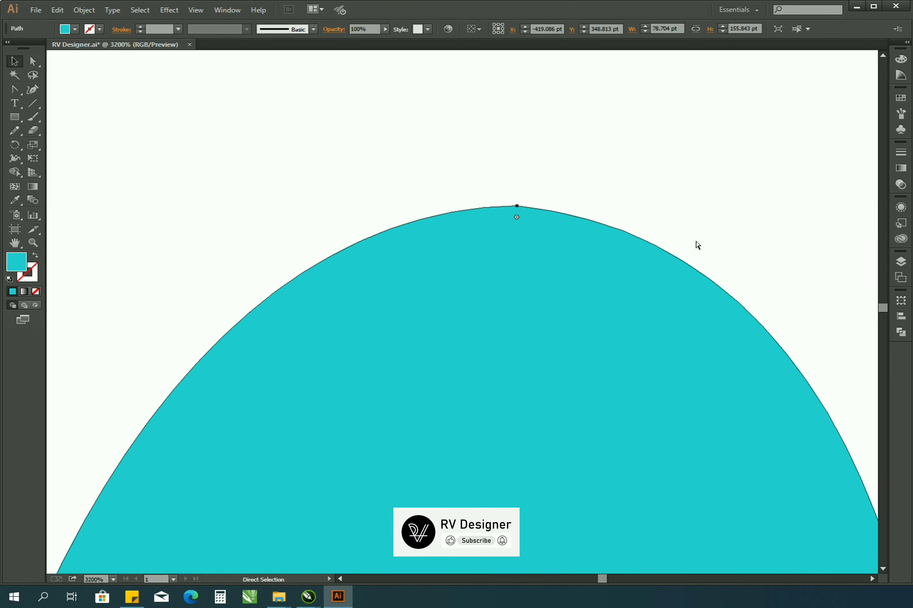
- Zoom in on the indigo teardrop and drag its anchor handle to smooth the bottom curve
key(ctrl+1)
key(z)
drag(421, 297, 645, 460)
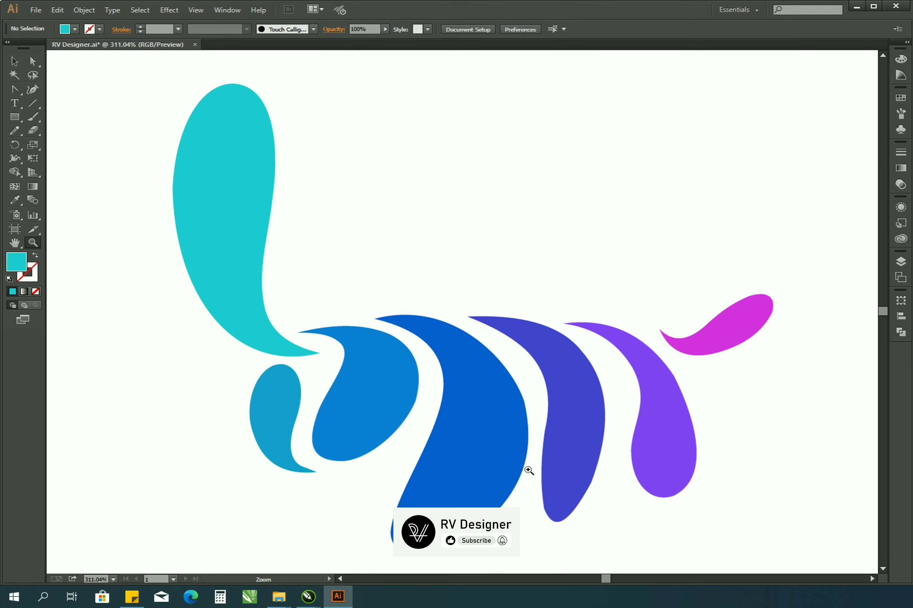
drag(528, 469, 585, 527)
click(14, 60)
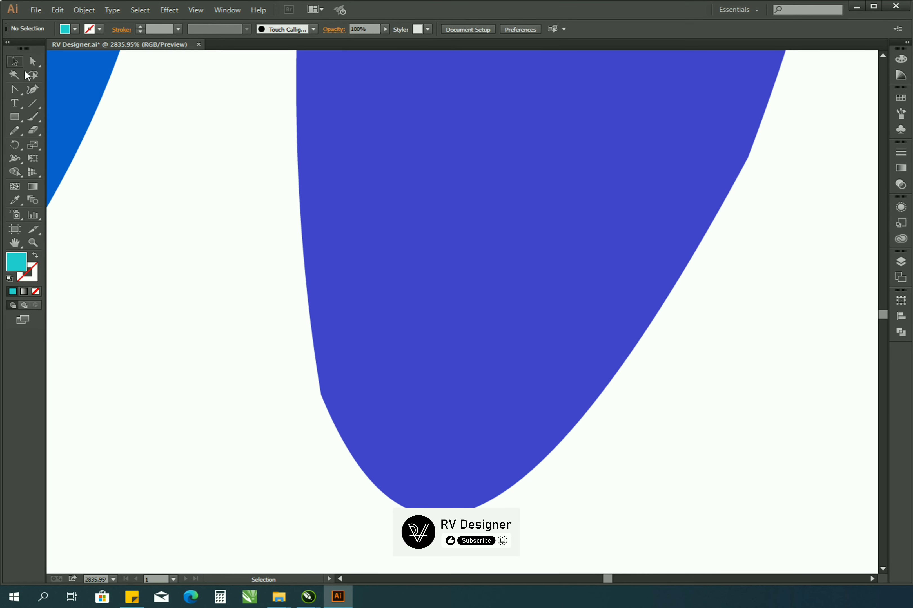
click(373, 371)
scroll(886, 567, down, 1)
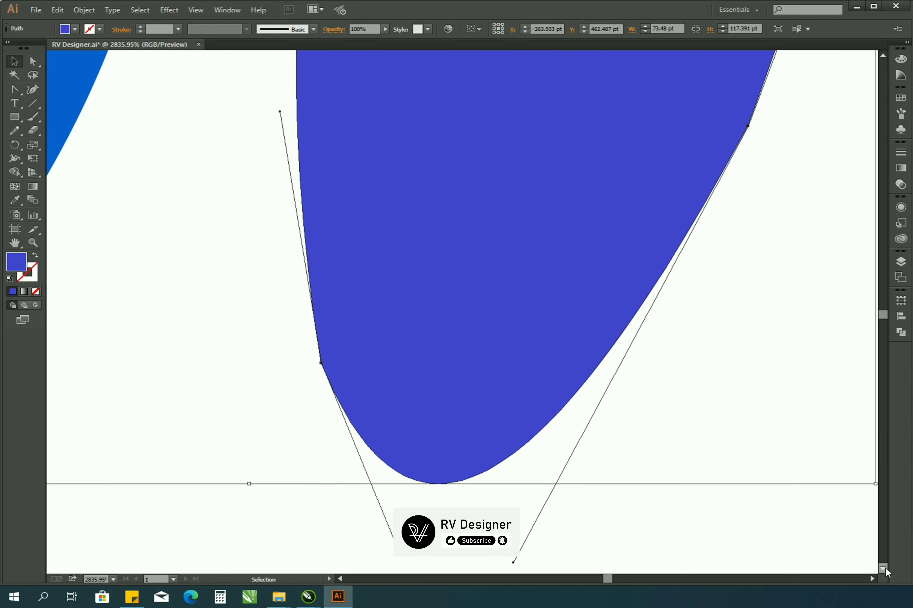
scroll(885, 567, down, 1)
drag(393, 515, 366, 503)
click(748, 94)
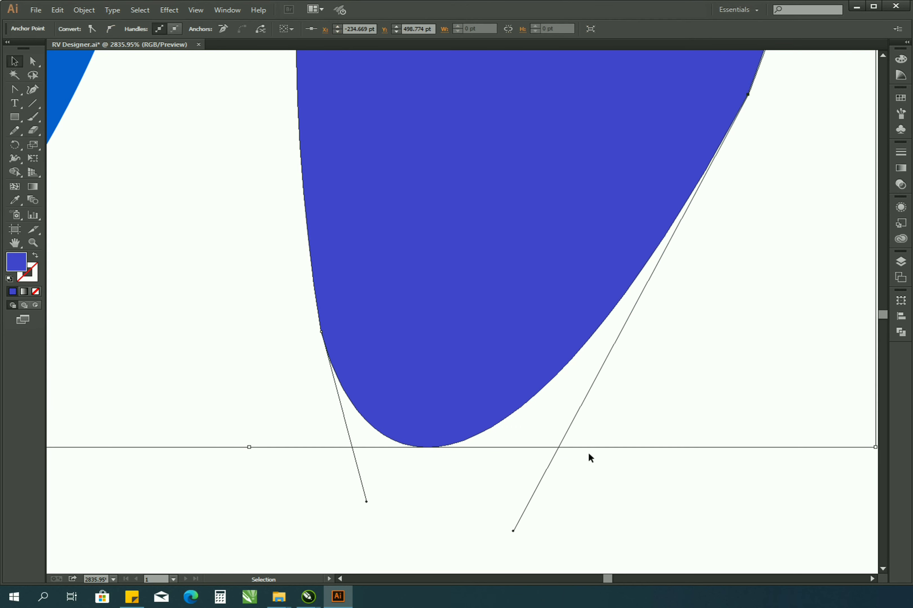
drag(512, 533, 546, 528)
click(672, 419)
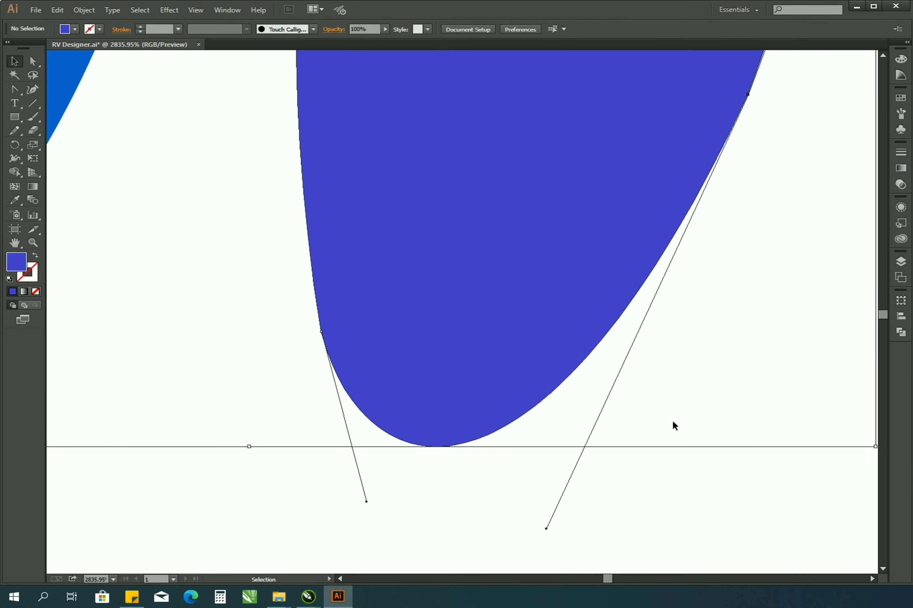
key(ctrl+minus)
key(ctrl+minus)
key(ctrl+minus)
key(ctrl+minus)
key(ctrl+minus)
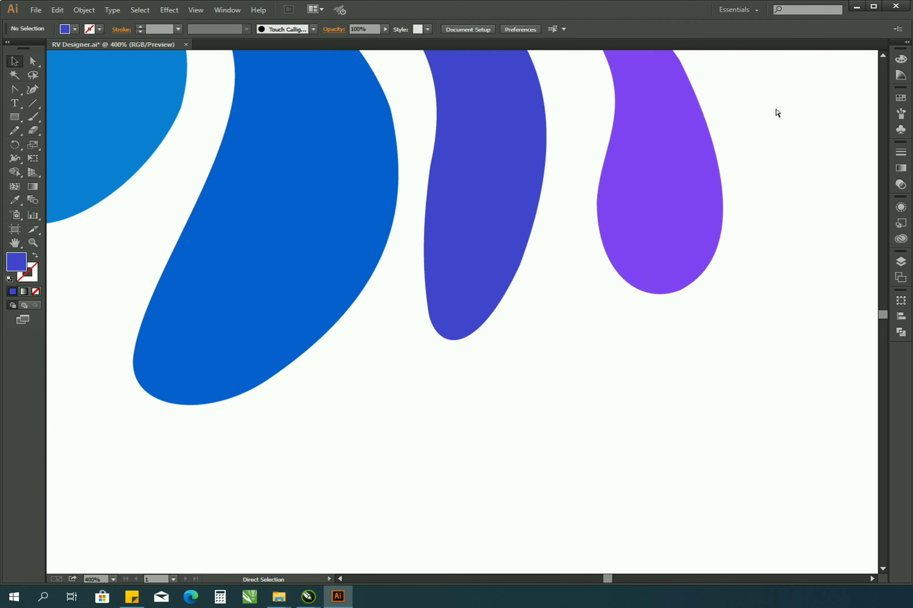
key(ctrl+minus)
key(ctrl+minus)
key(ctrl+minus)
click(113, 579)
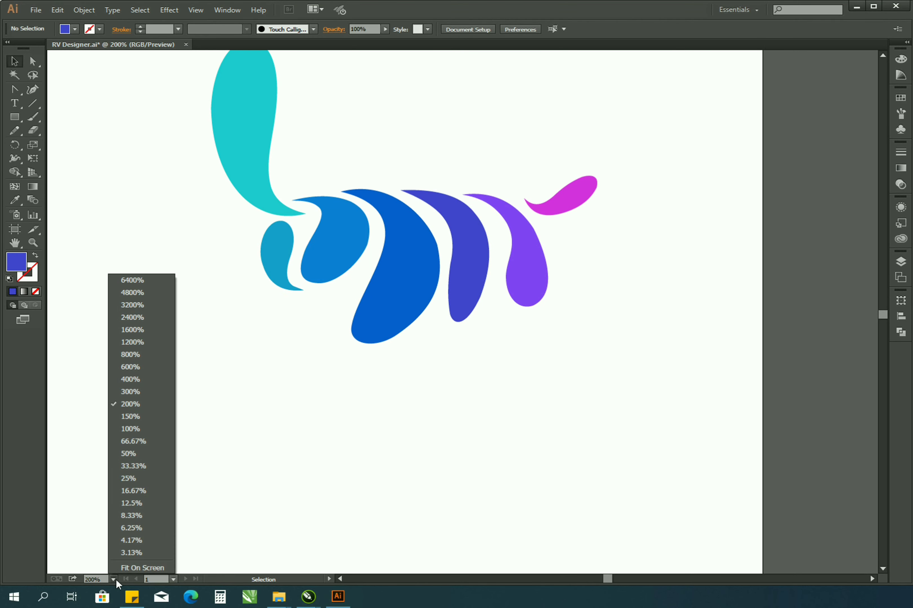
click(142, 565)
click(33, 243)
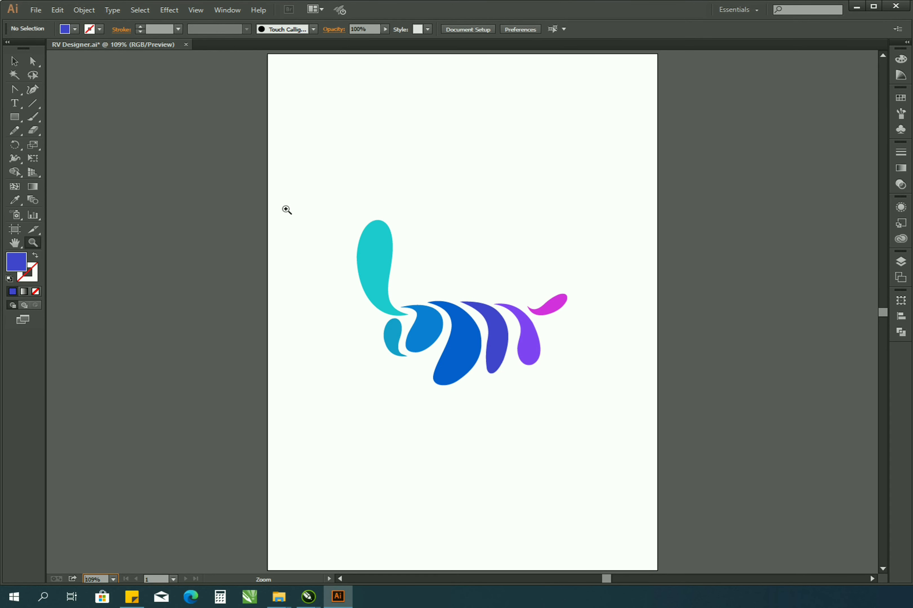
mouse_move(276, 207)
mouse_down()
mouse_move(376, 306)
mouse_move(650, 414)
mouse_up()
key(v)
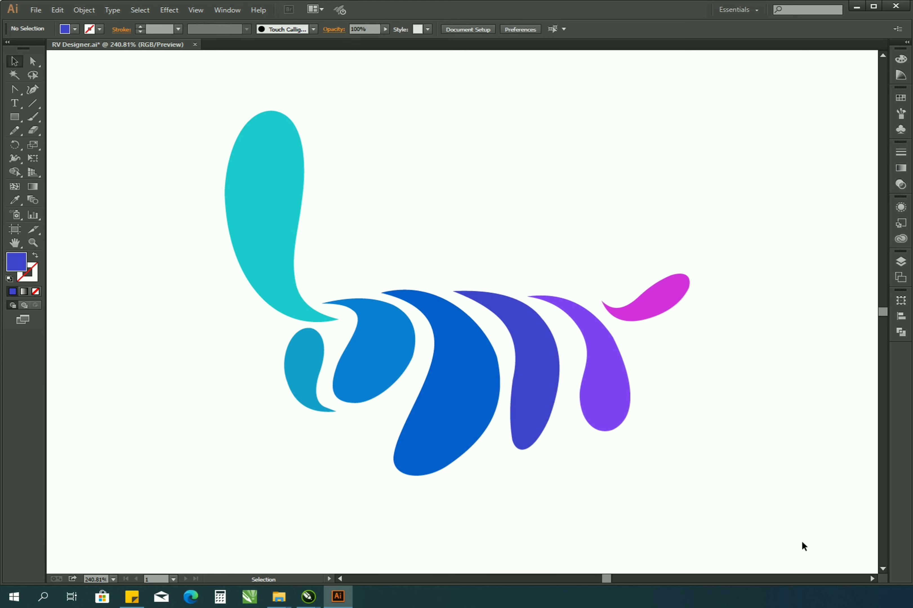